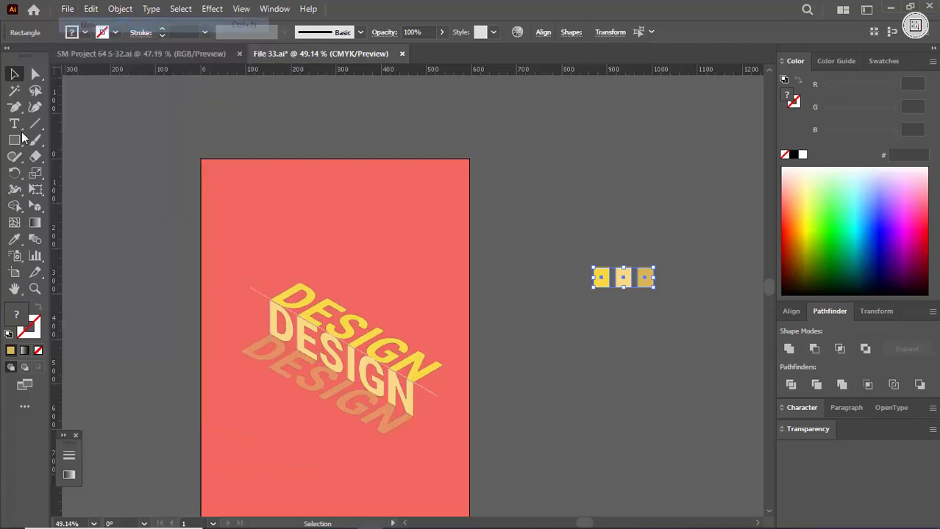
Create a 1280 x 720 px RGB document and cover its artboard with a black-filled rectangle.
left_click(681, 147)
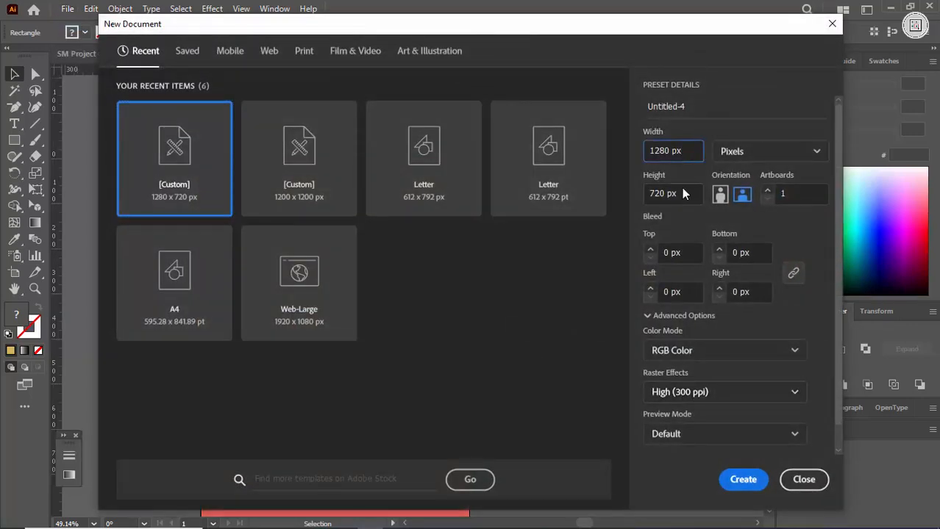
left_click(744, 480)
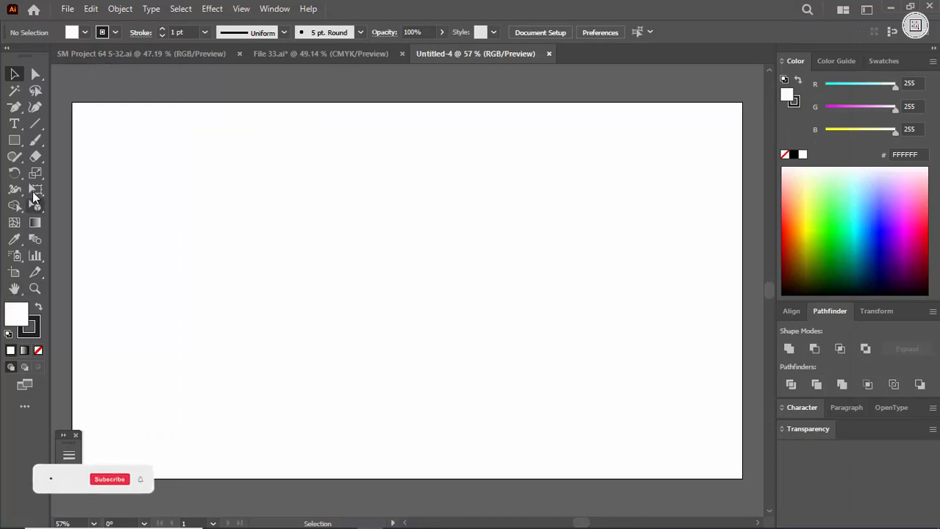
left_click(14, 139)
left_click_drag(73, 104, 743, 480)
left_click(793, 154)
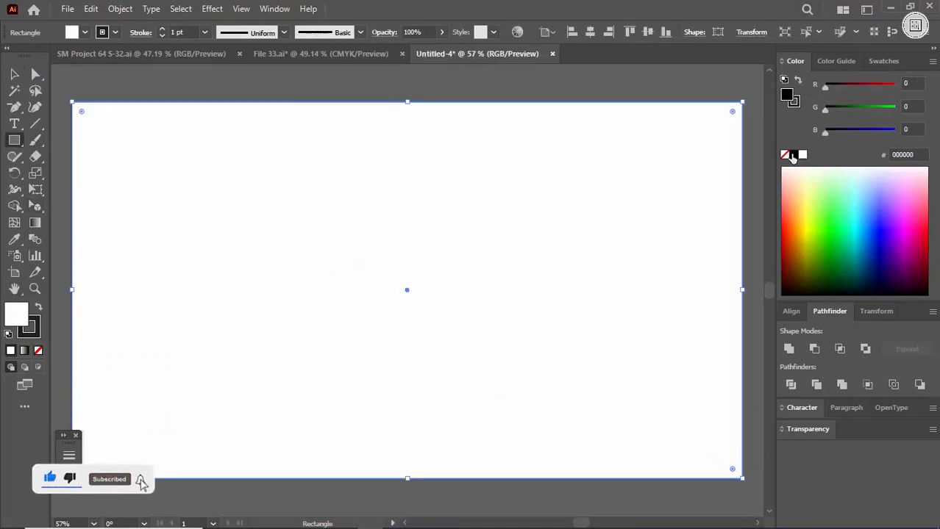
Paste the three copied colour swatches above the artboard and enlarge them to about twice their size.
left_click_drag(529, 175, 526, 342)
key("v")
left_click_drag(431, 175, 459, 256)
key("ctrl+v")
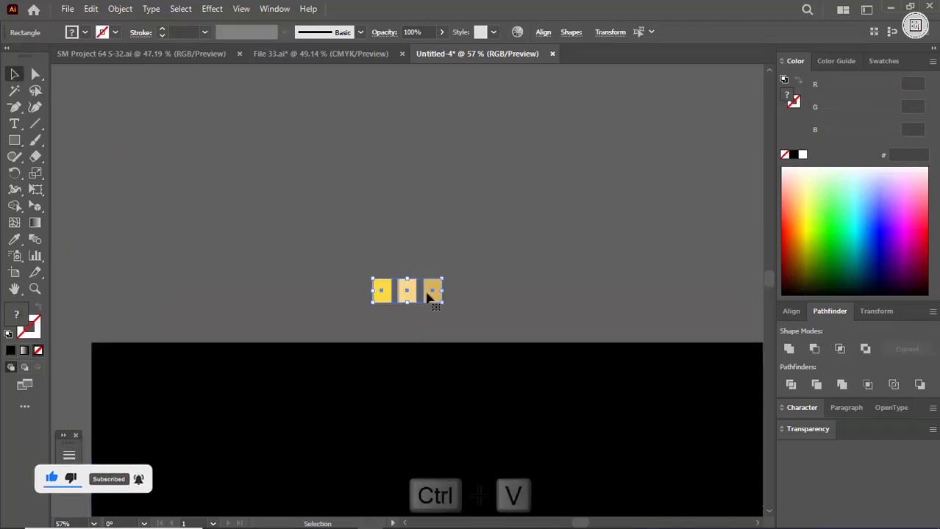
left_click_drag(430, 294, 425, 251)
left_click(525, 210)
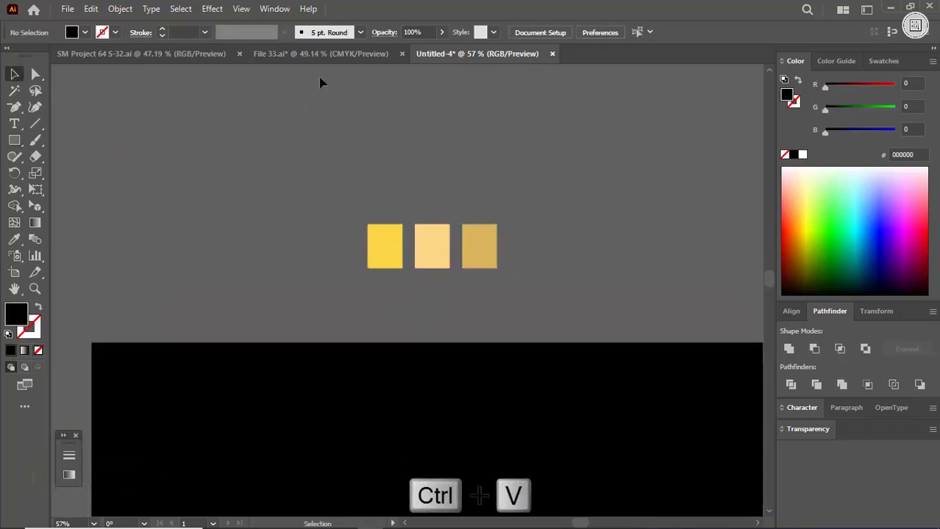
In File 33.ai, recolour the yellow swatch with the coral colour sampled from the poster background.
left_click(321, 54)
left_click(601, 277)
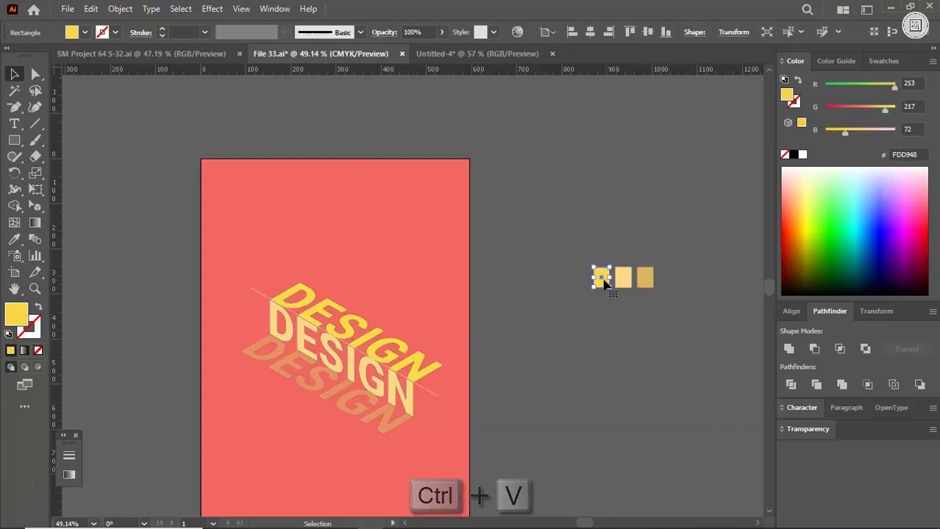
key("i")
left_click(451, 224)
key("b")
key("v")
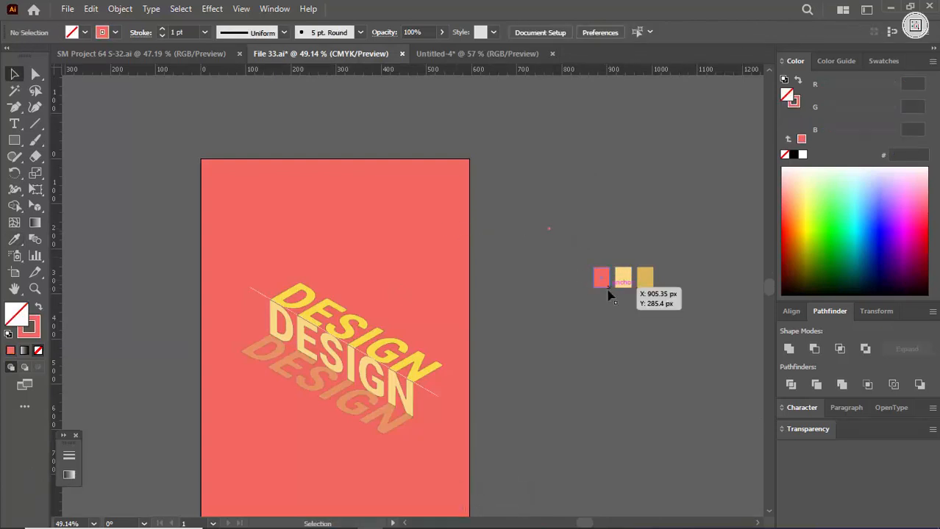
Copy the coral swatch into the Untitled-4 document and place it beside the tan swatch.
left_click(600, 278)
key("ctrl+c")
left_click(426, 53)
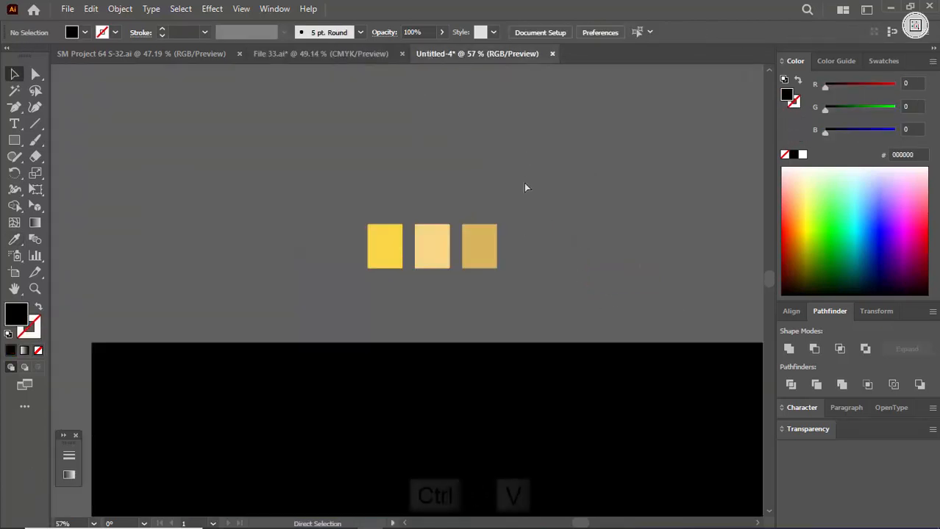
key("ctrl+v")
left_click_drag(406, 288, 517, 261)
Fill the black background rectangle with the coral swatch's colour using the Eyedropper, and delete the coral swatch.
left_click(464, 401)
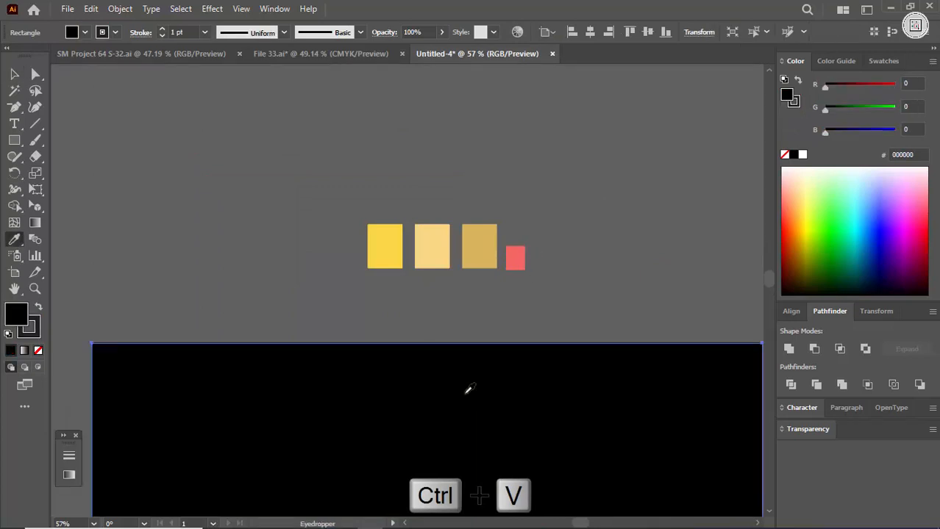
key("i")
left_click(517, 259)
key("Delete")
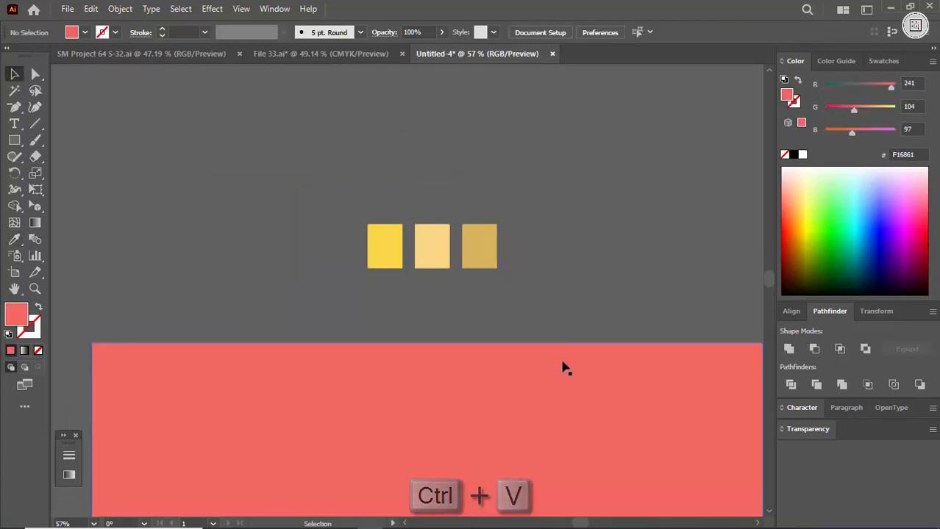
Lock the coral background rectangle and paste the coral swatch again between the other swatches and the artboard.
left_click(561, 365)
key("ctrl+2")
key("ctrl+v")
key("ctrl+space")
left_click_drag(483, 300, 443, 292)
left_click_drag(443, 292, 401, 243)
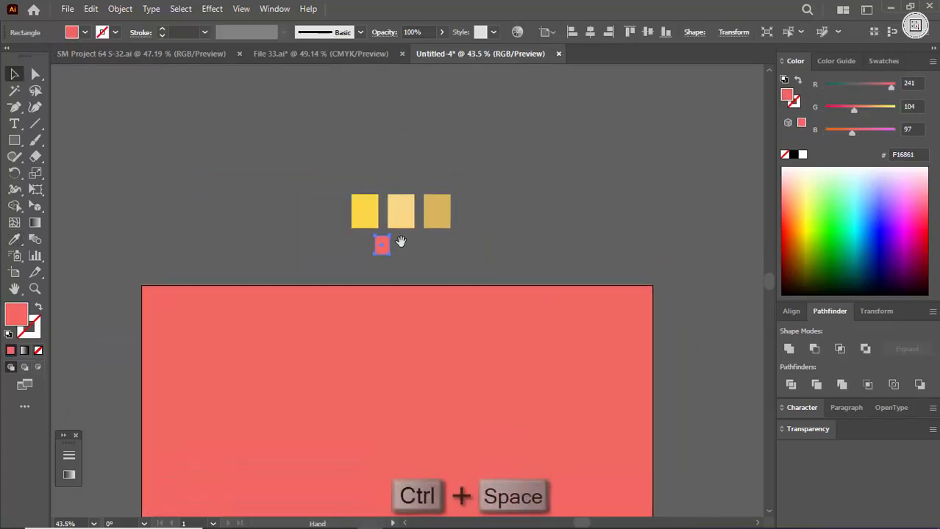
left_click(333, 52)
left_click(460, 53)
key("ctrl+space")
left_click_drag(440, 288, 316, 300)
left_click_drag(415, 411, 390, 345)
key("ctrl+space")
left_click_drag(389, 345, 489, 331)
left_click_drag(405, 258, 467, 335)
left_click(427, 350)
Add the point text "design" on the coral background and enlarge it to about 194 pt.
key("t")
left_click(391, 343)
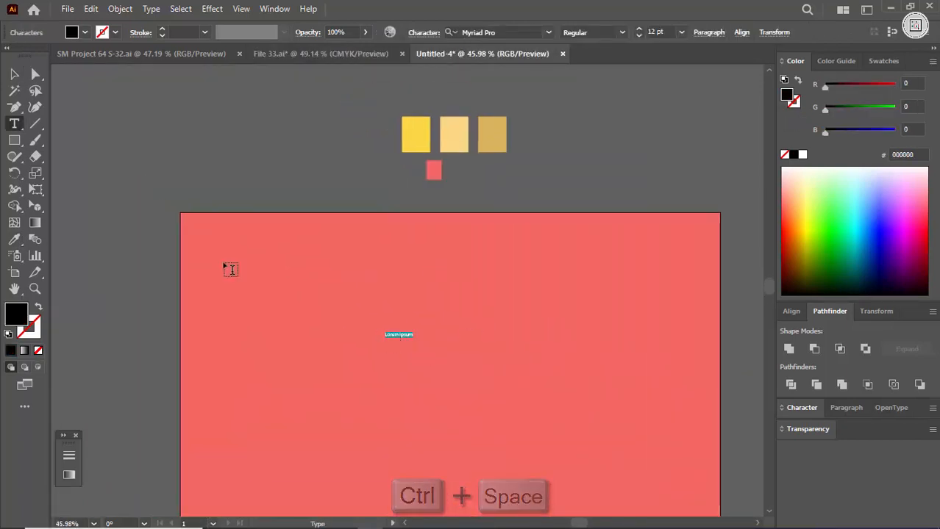
type("design")
key("Escape")
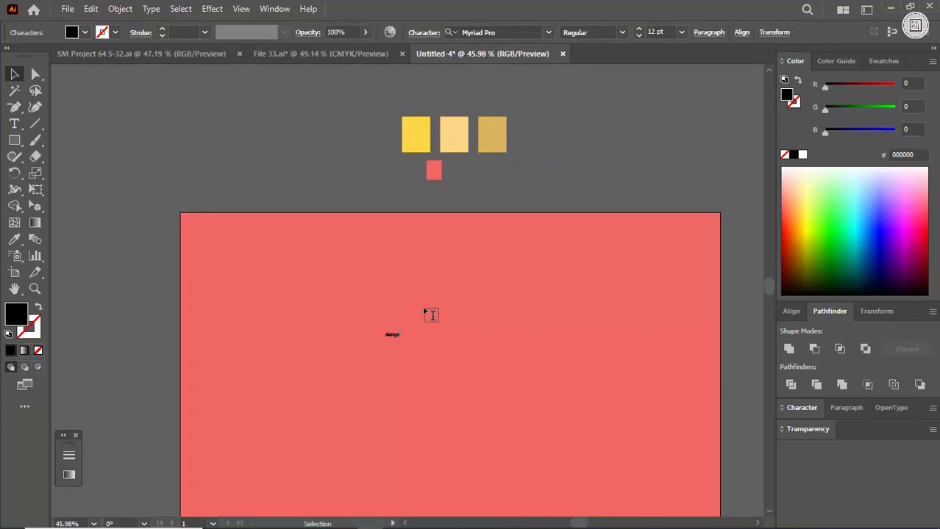
left_click_drag(416, 350, 491, 353)
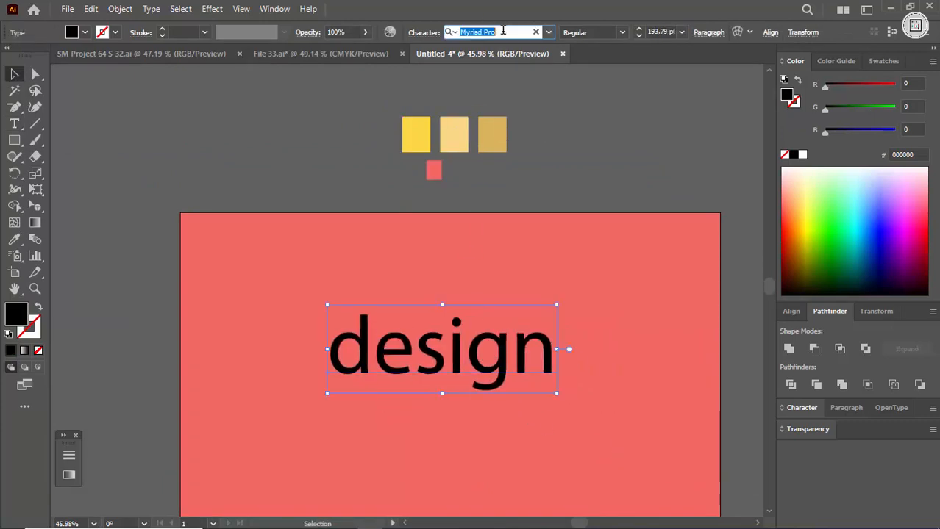
Set the text's font to Roboto in the Black style.
left_click(503, 30)
type("roboto")
key("Return")
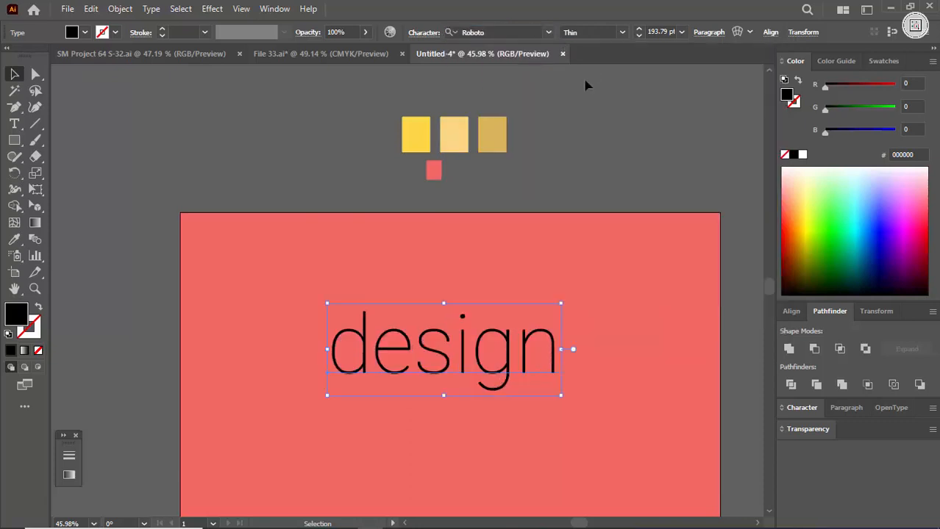
left_click(623, 32)
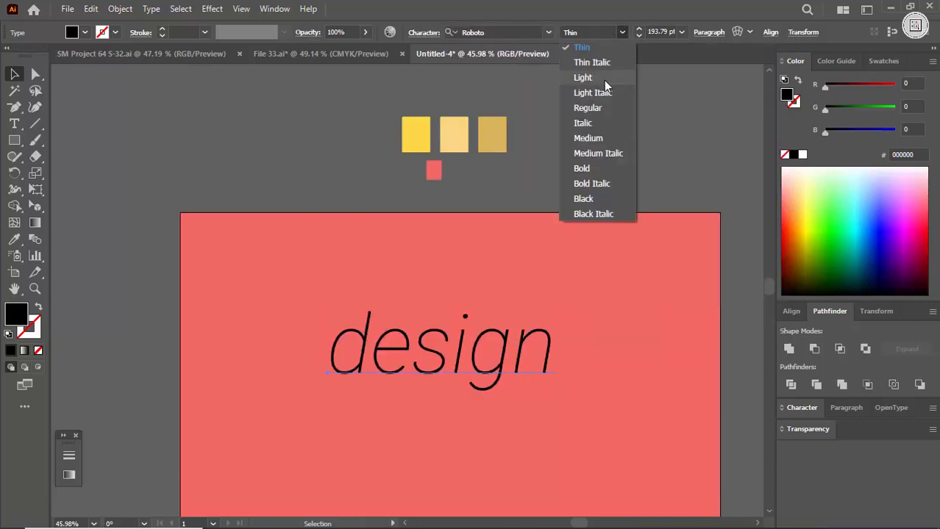
left_click(599, 165)
Change the text's case to uppercase and convert it to outlines.
left_click(151, 8)
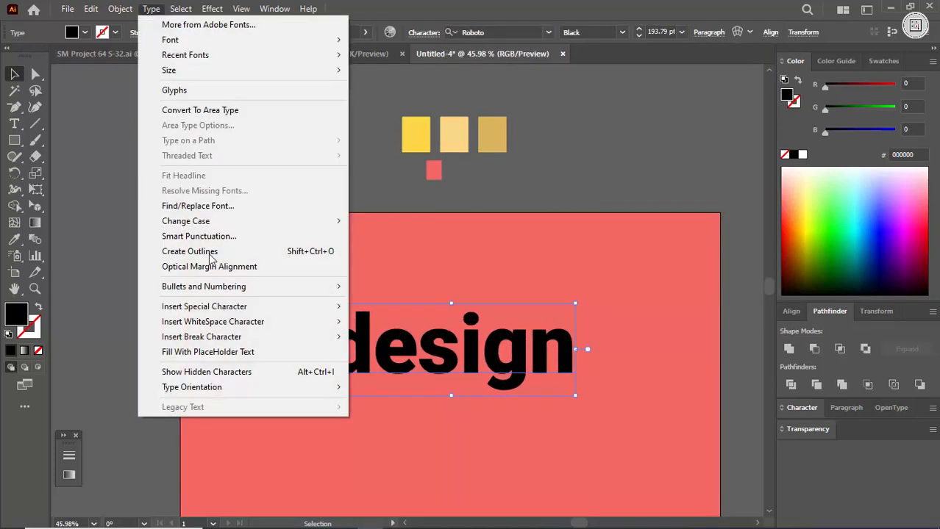
mouse_move(309, 218)
left_click(383, 219)
left_click_drag(484, 328, 469, 353)
right_click(432, 363)
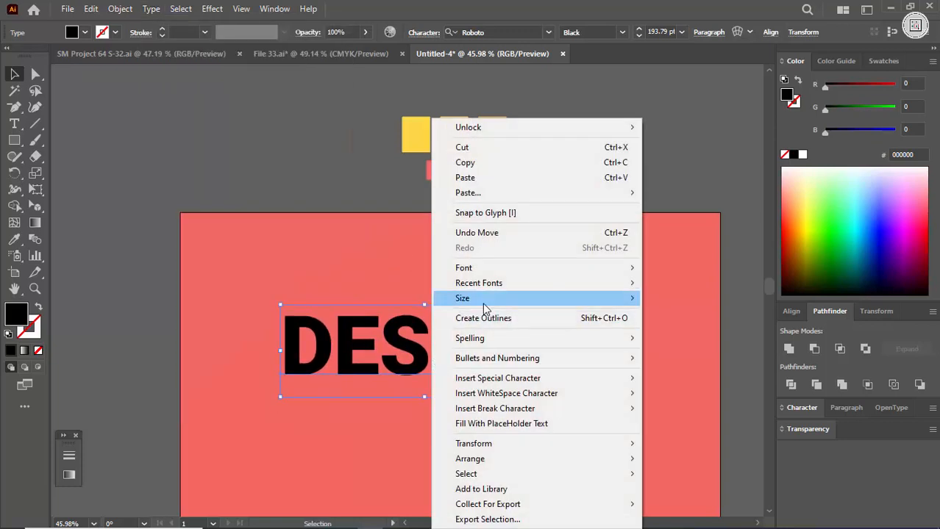
left_click(483, 315)
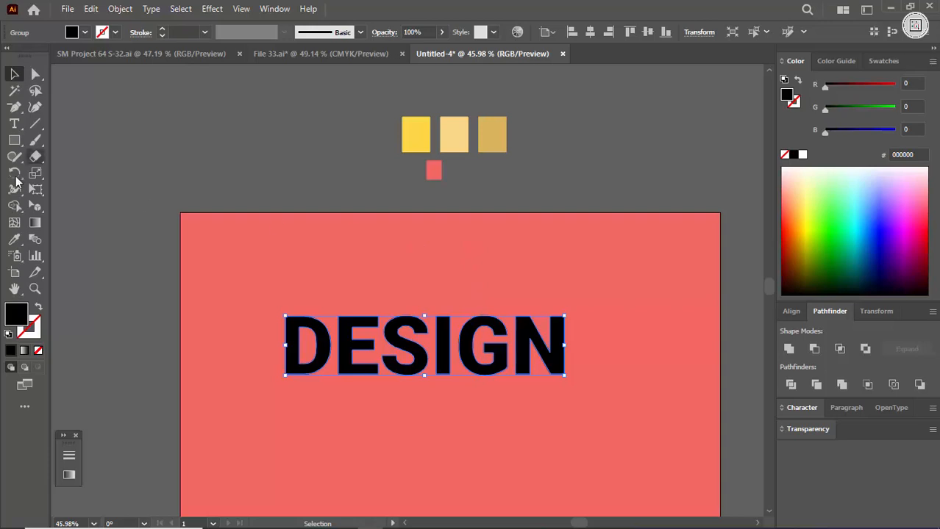
Fill the outlined DESIGN lettering with the yellow swatch's colour using the Eyedropper.
left_click(414, 133)
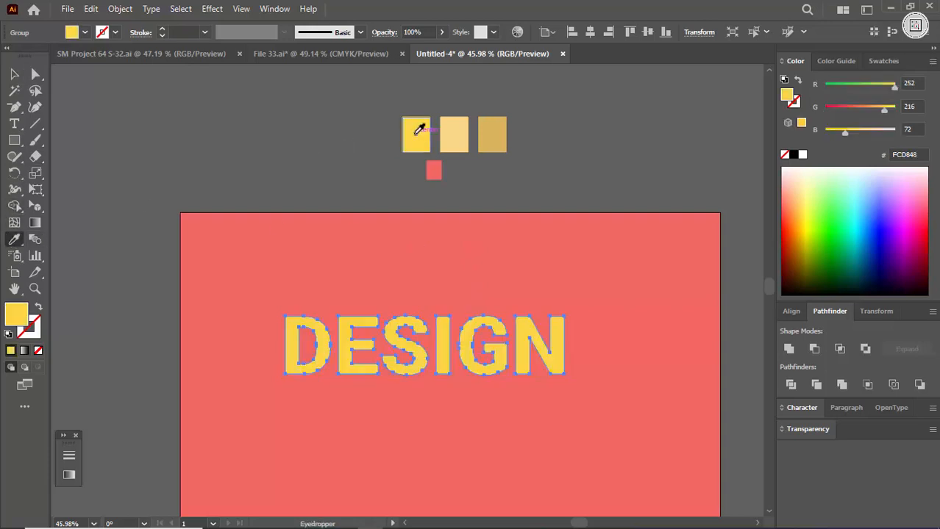
key("v")
left_click(279, 173)
Apply a 3D Extrude effect to the DESIGN lettering with the Isometric Top rotation preset.
left_click(425, 355)
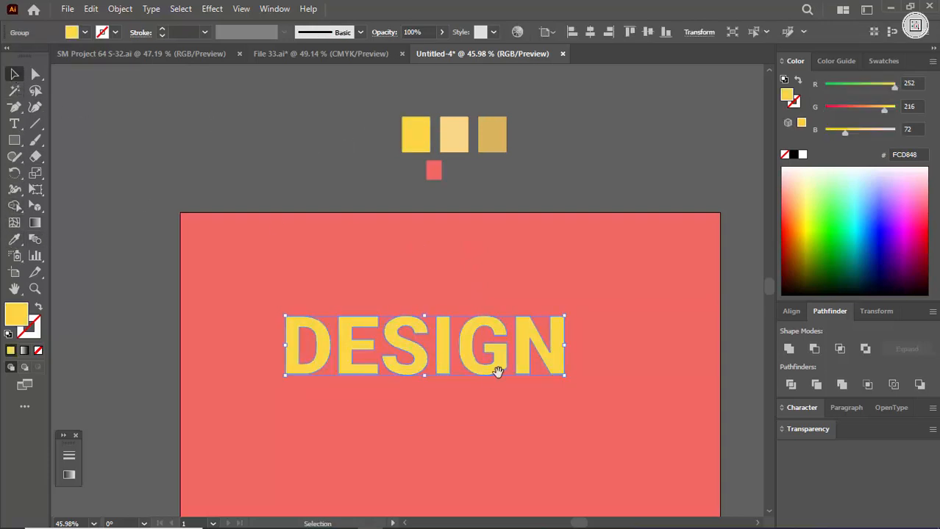
scroll(397, 339, "down", 2)
scroll(397, 338, "right", 3)
left_click_drag(377, 313, 375, 309)
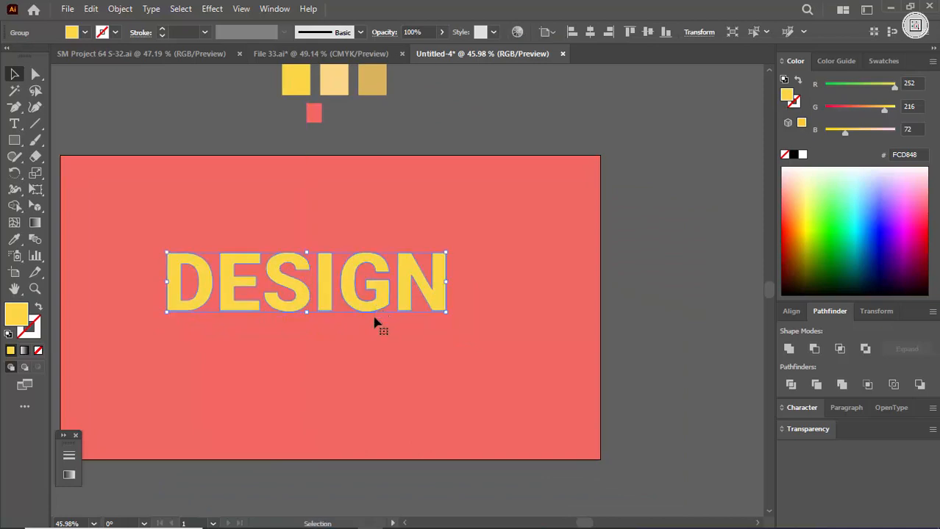
left_click(212, 9)
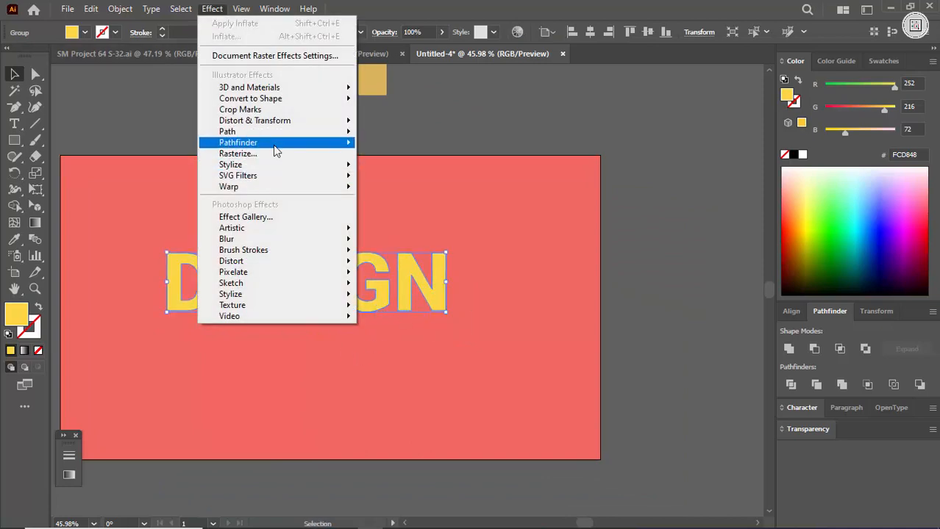
left_click(403, 89)
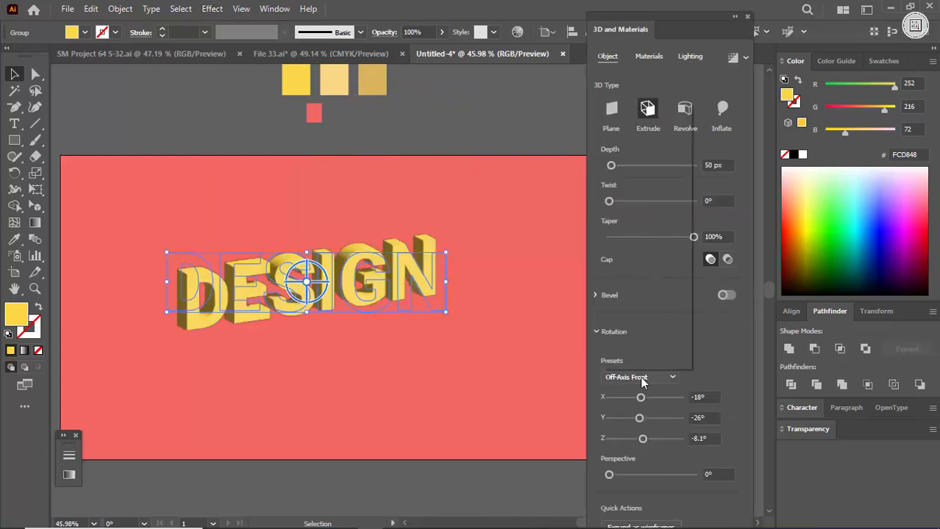
left_click(642, 380)
left_click(663, 347)
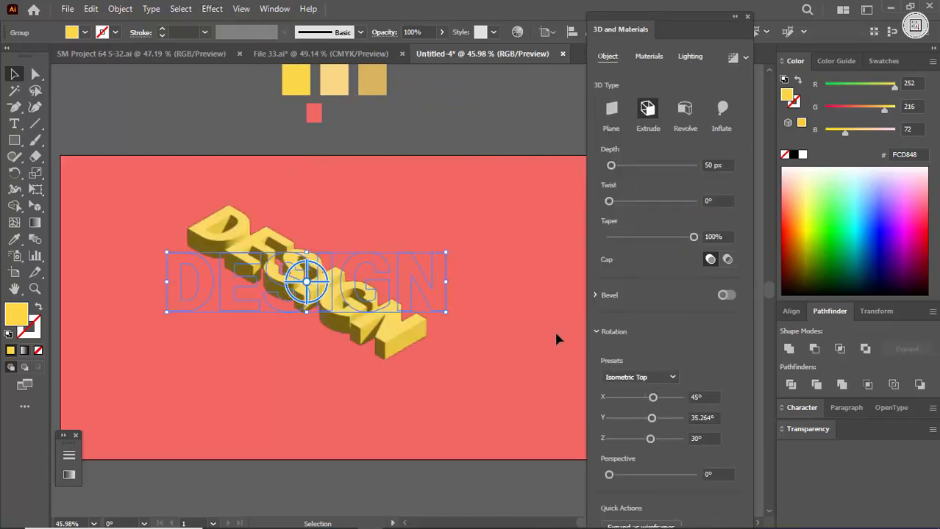
Set the lettering's extrusion depth to 0 px.
type("0")
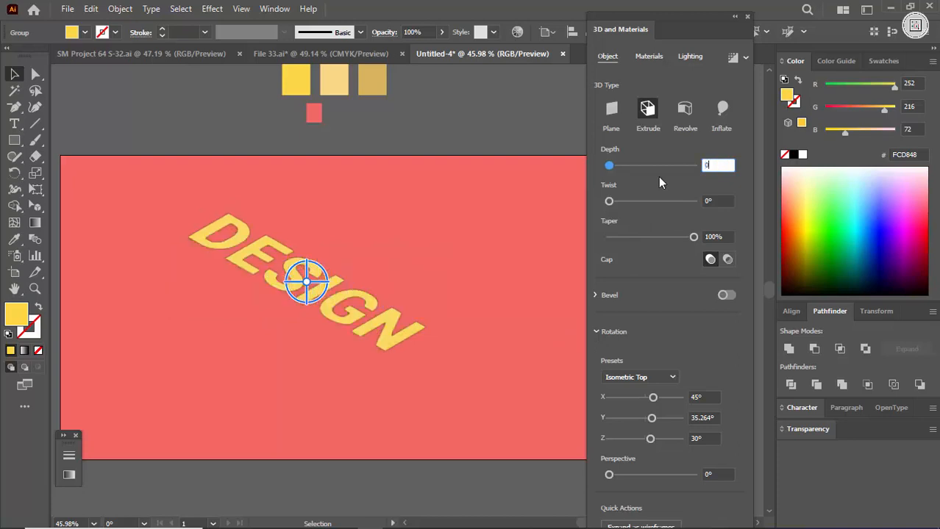
key("Return")
left_click(504, 209)
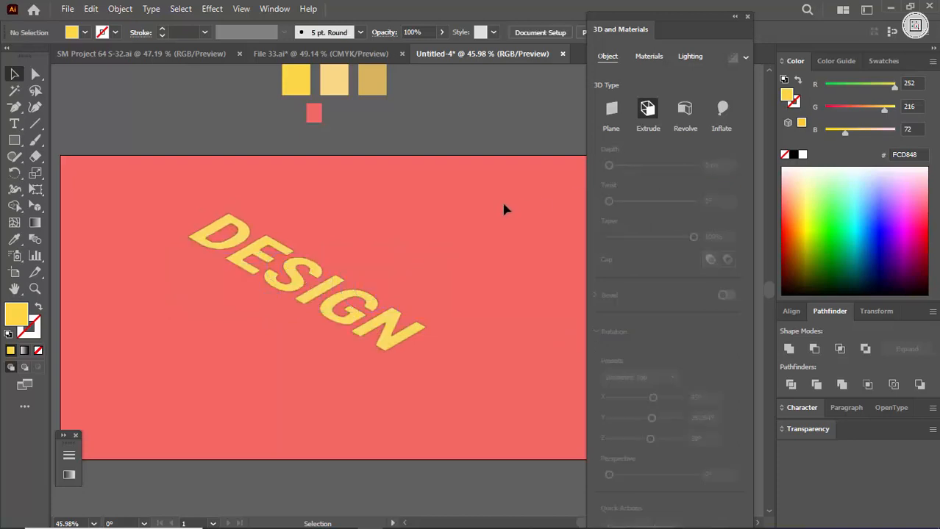
left_click(349, 323)
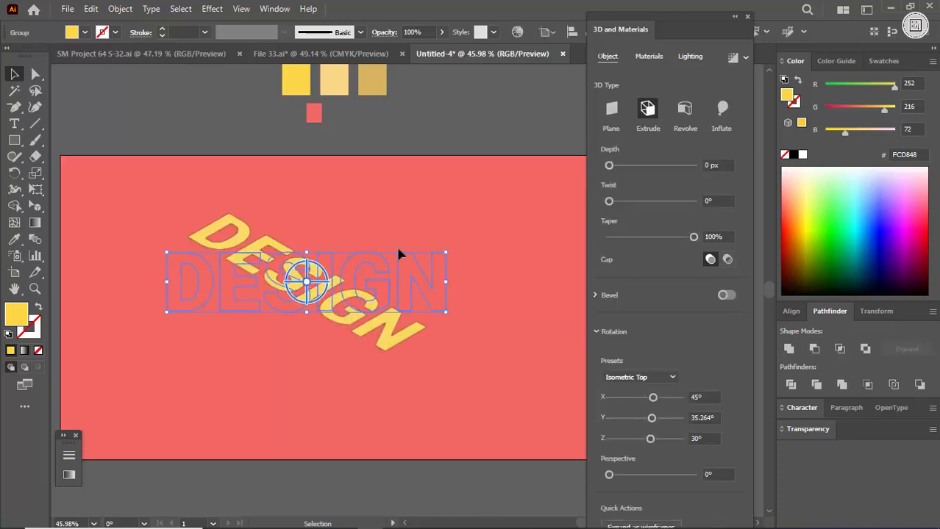
left_click(433, 226)
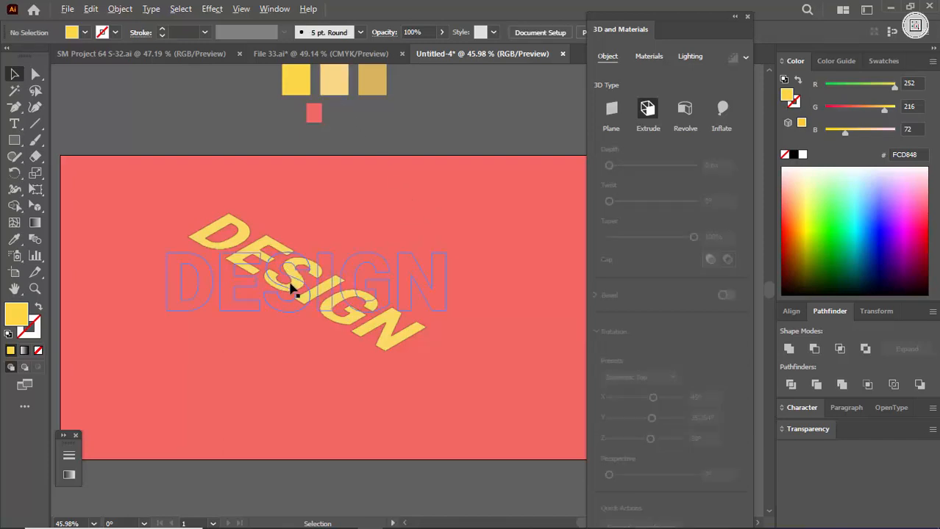
Duplicate the lettering toward the artboard's lower left and set the copy's rotation preset to Isometric Left.
left_click_drag(292, 289, 220, 358)
left_click(640, 378)
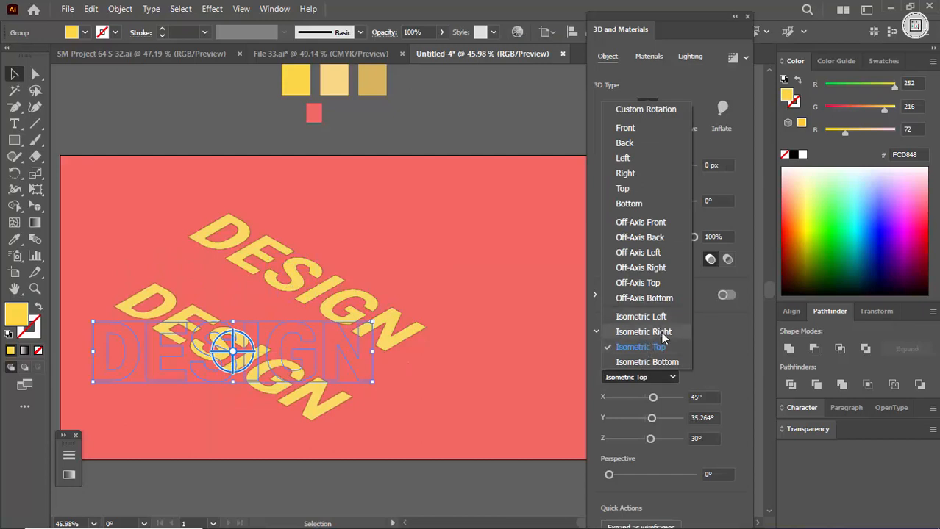
left_click(661, 331)
left_click(640, 377)
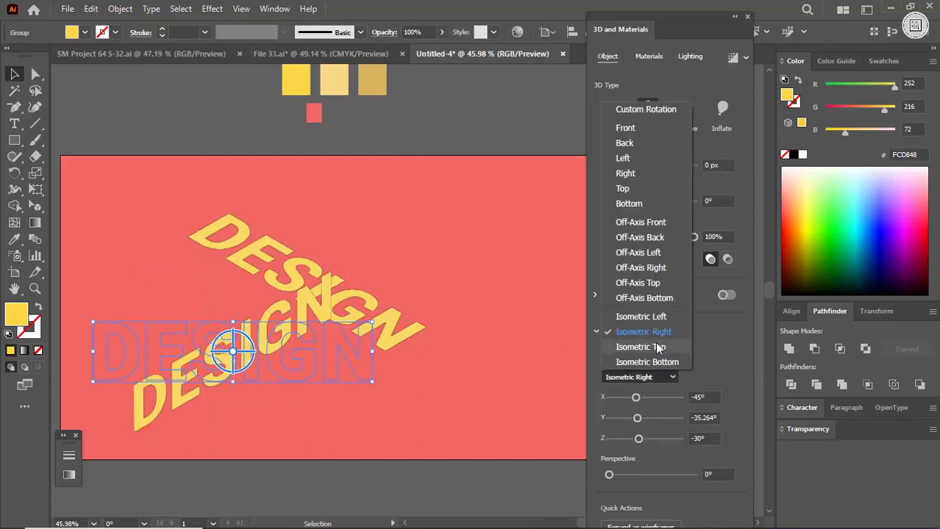
left_click(654, 317)
left_click(460, 416)
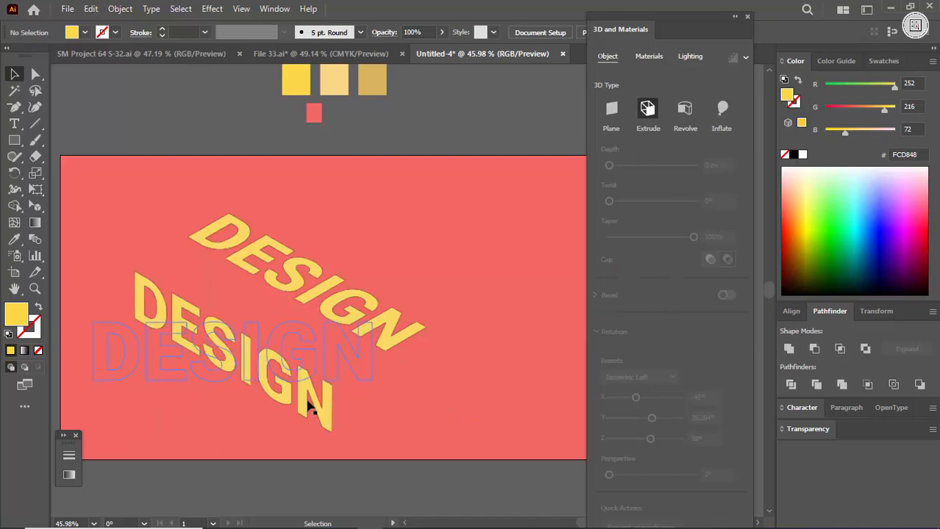
Move the Isometric Left lettering so its upper edge meets the lower edge of the Isometric Top lettering.
left_click_drag(309, 408, 358, 373)
key("ctrl+space")
left_click_drag(182, 261, 516, 339)
left_click_drag(201, 219, 334, 220)
left_click_drag(250, 208, 112, 268)
left_click_drag(350, 290, 266, 294)
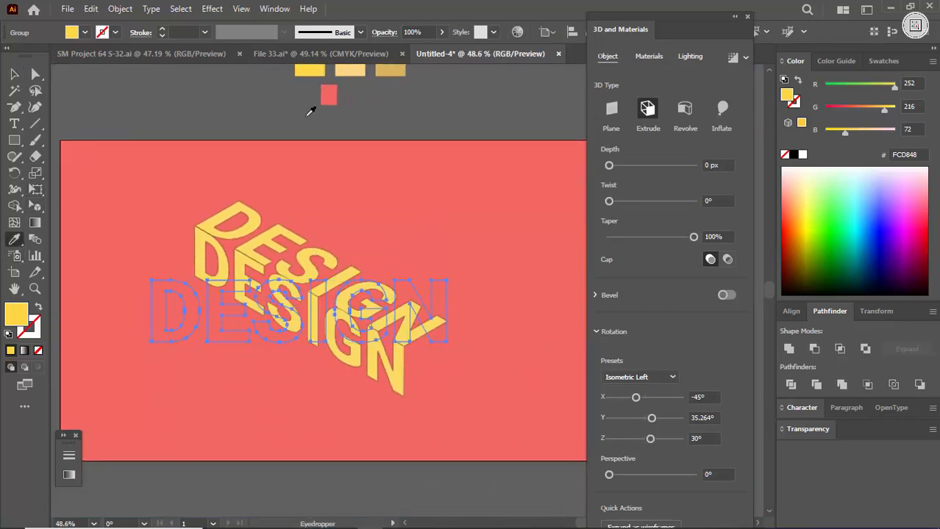
Fill the Isometric Left lettering with the pale yellow colour of the middle swatch.
scroll(360, 83, "up", 2)
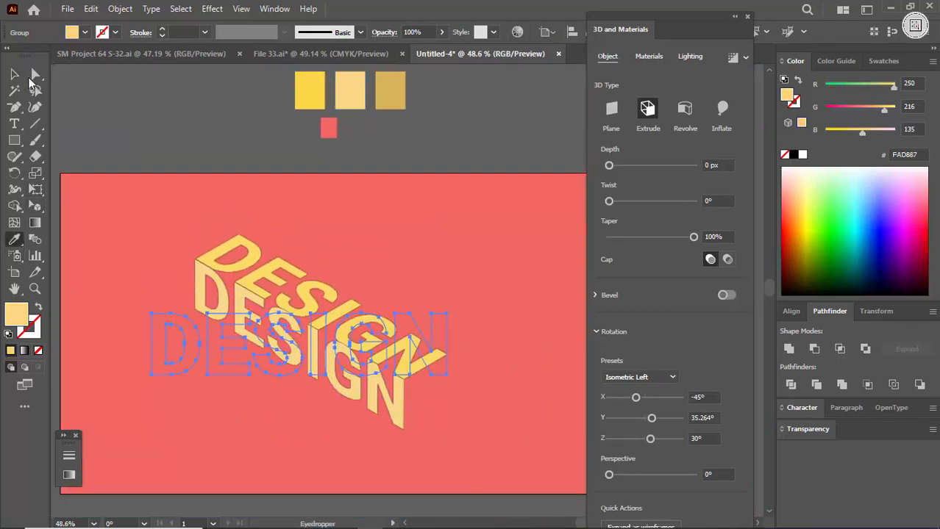
left_click(14, 75)
left_click(120, 109)
Duplicate the pale yellow Isometric Left lettering and place the copy below and to the left of the original.
left_click_drag(369, 212, 309, 279)
left_click_drag(318, 315, 363, 325)
left_click_drag(363, 324, 286, 362)
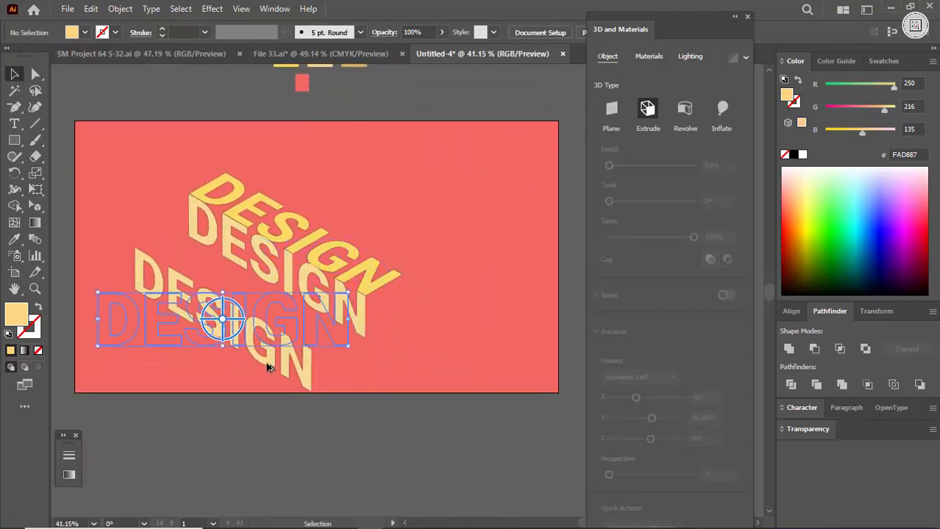
Set the rotation preset of the lower pale yellow lettering copy to Isometric Top.
left_click(646, 377)
left_click(650, 347)
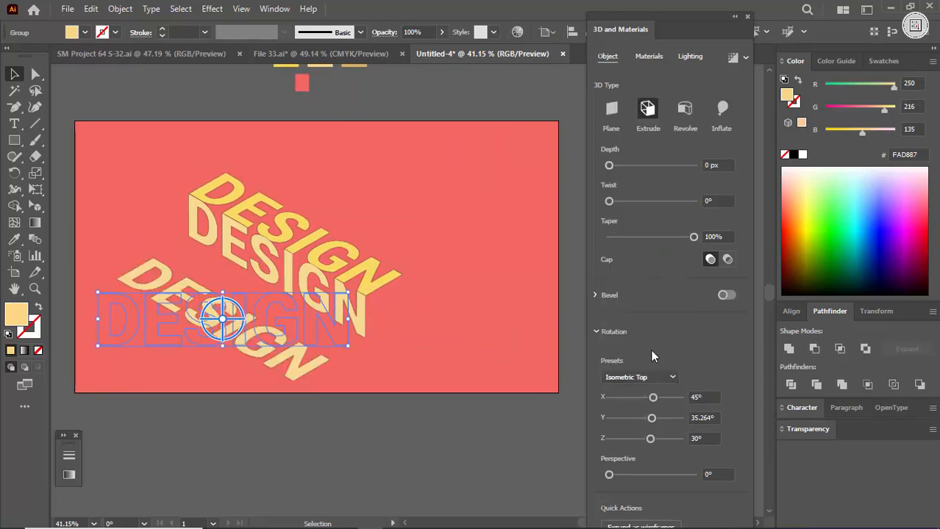
left_click(461, 361)
Move the lower Isometric Top lettering so its upper edge meets the lower edge of the Isometric Left lettering.
left_click_drag(236, 285, 258, 287)
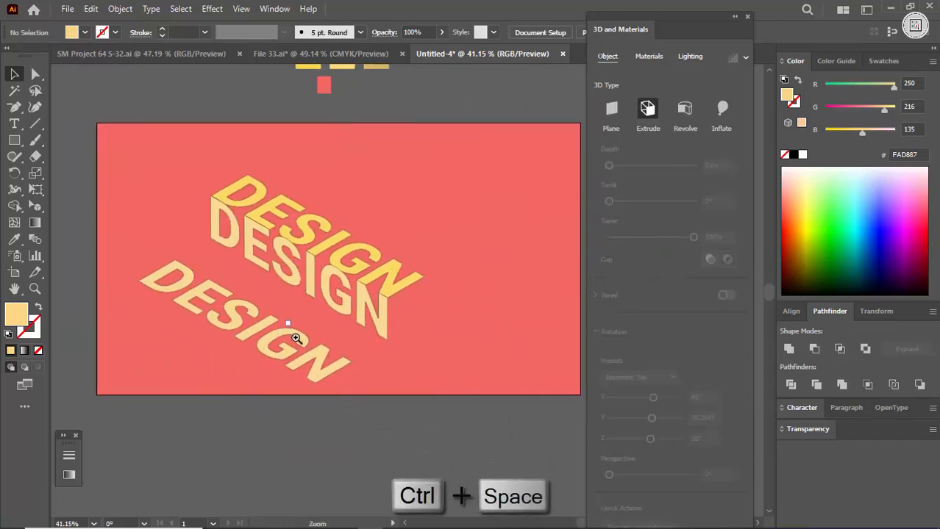
left_click_drag(296, 337, 445, 357)
left_click_drag(345, 387, 550, 329)
key("Up")
key("Up")
key("Up")
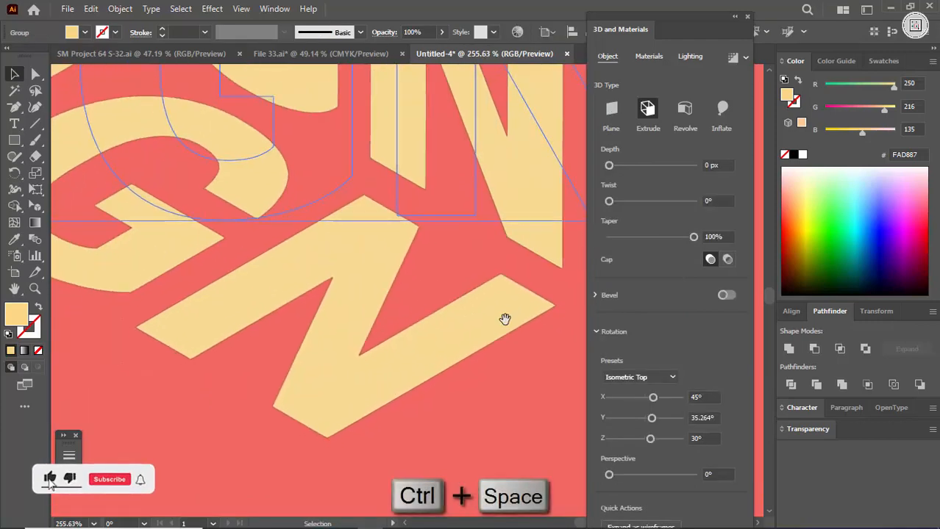
key("Up")
key("Up")
key("Up")
key("Up")
key("Up")
key("Up")
key("Up")
key("Up")
key("Up")
key("Up")
key("Up")
key("Up")
key("Up")
key("Up")
key("Up")
key("Up")
key("Up")
key("Up")
key("Up")
key("Up")
key("Right")
key("Right")
key("Right")
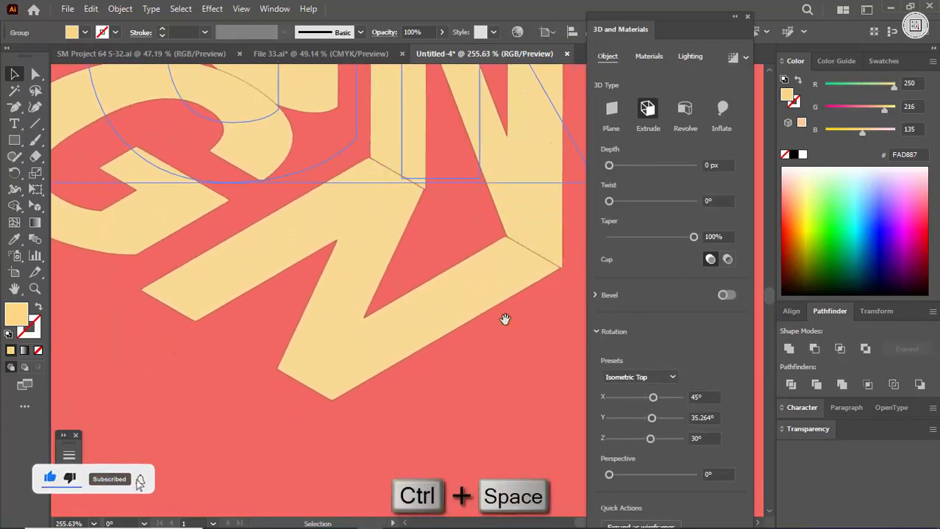
key("ctrl+0")
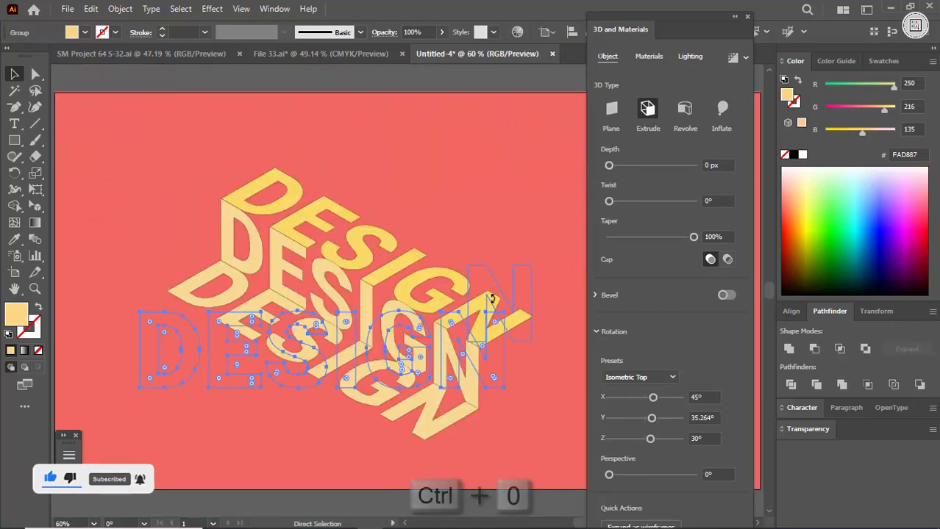
left_click(480, 212)
Fill the lower Isometric Top lettering with the tan colour of the third swatch.
left_click(340, 386)
left_click_drag(393, 299, 352, 296)
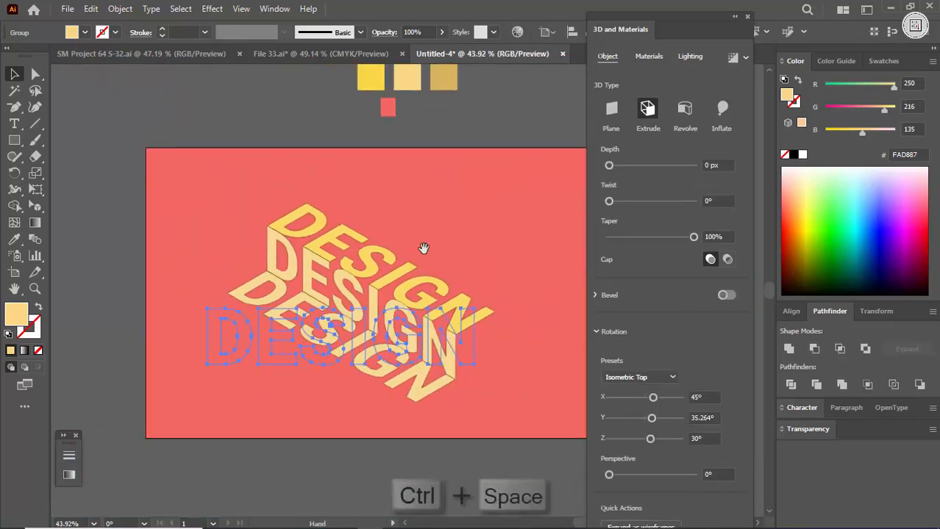
left_click_drag(423, 247, 361, 307)
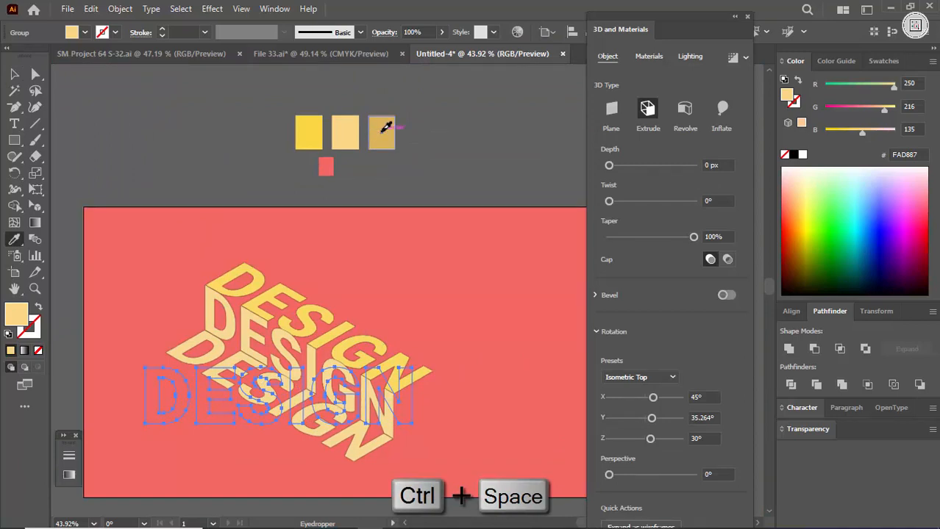
left_click(382, 133)
key("v")
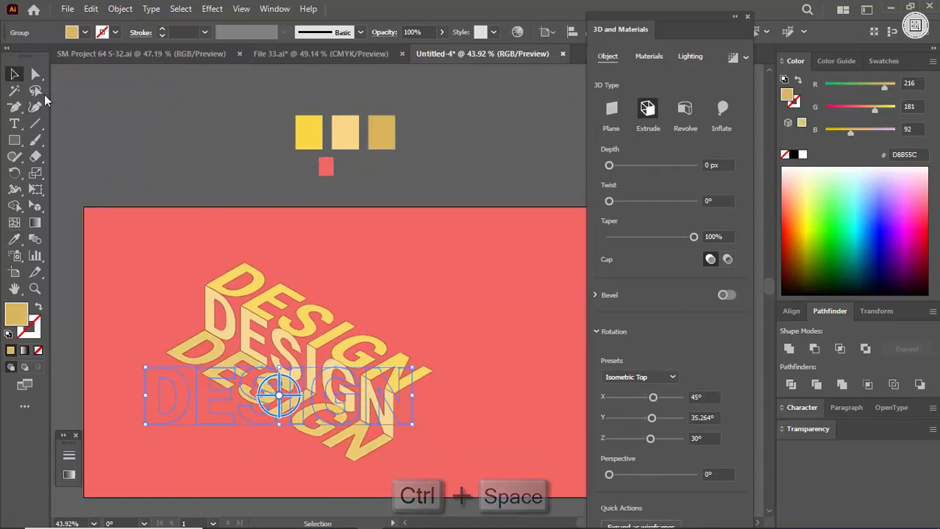
left_click(253, 194)
Switch the colour sliders to CMYK and try black values of 20, 50, 30 and 20% on the lower lettering's fill.
left_click(293, 410)
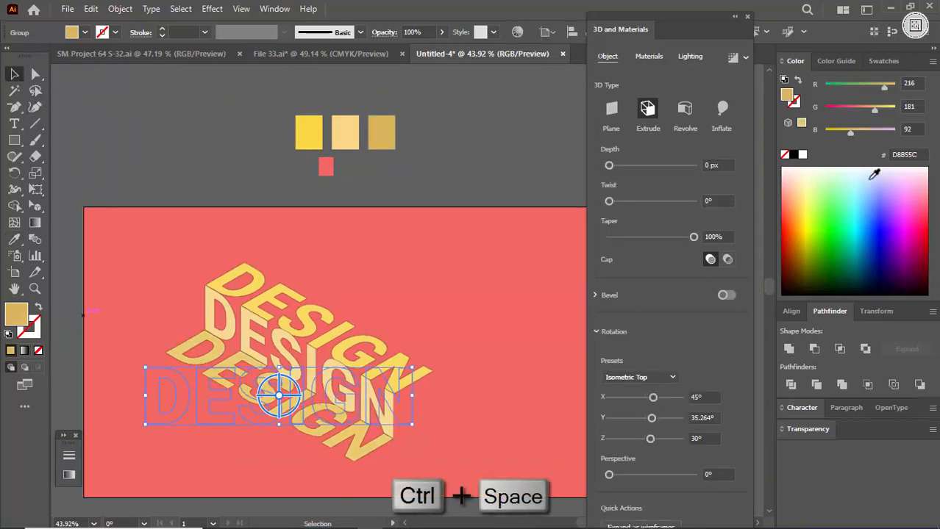
left_click(932, 62)
left_click(845, 131)
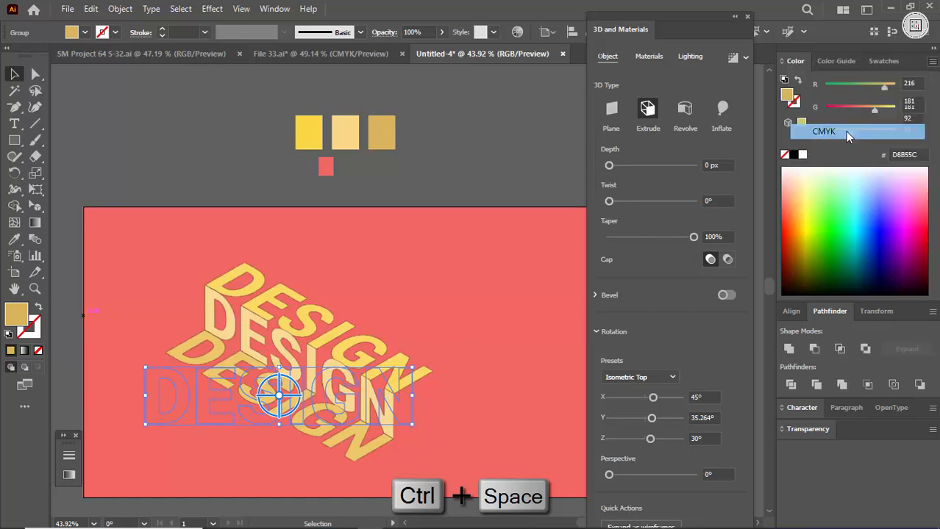
left_click_drag(916, 136, 886, 142)
type("20")
key("Return")
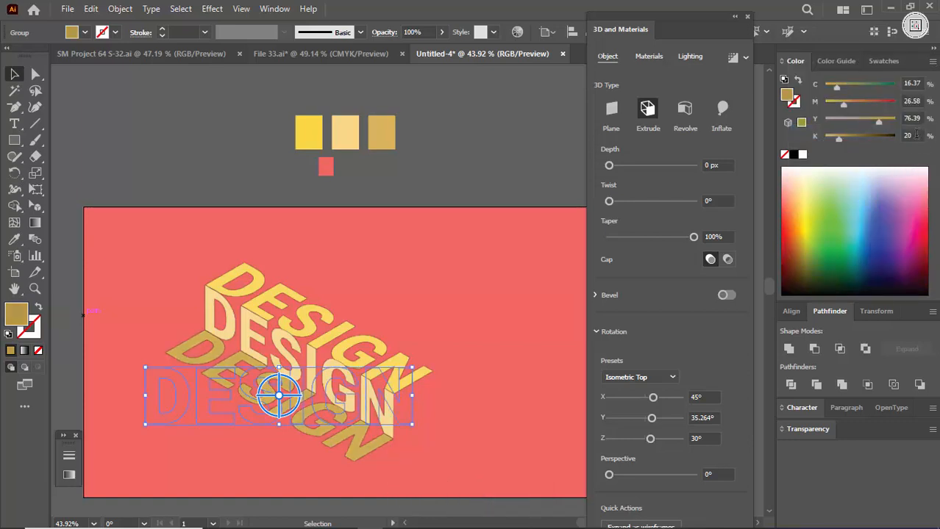
type("50")
key("Return")
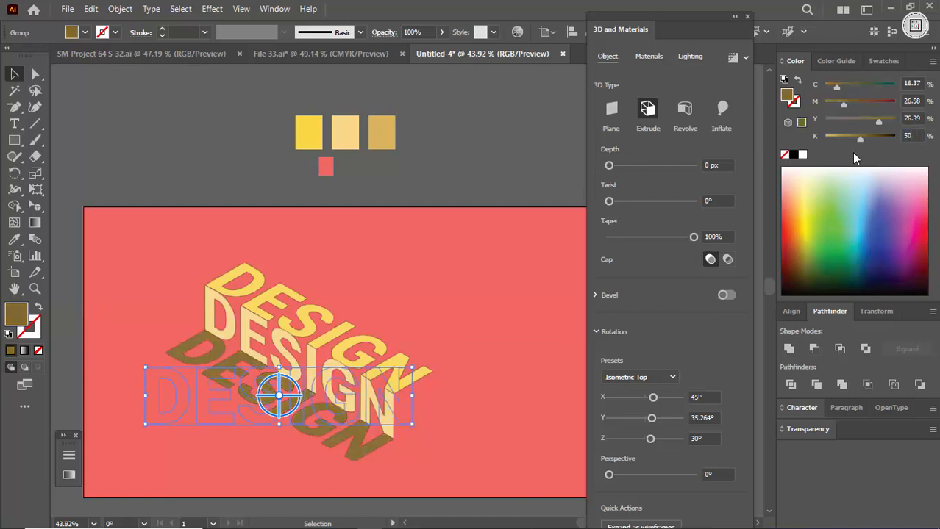
type("30")
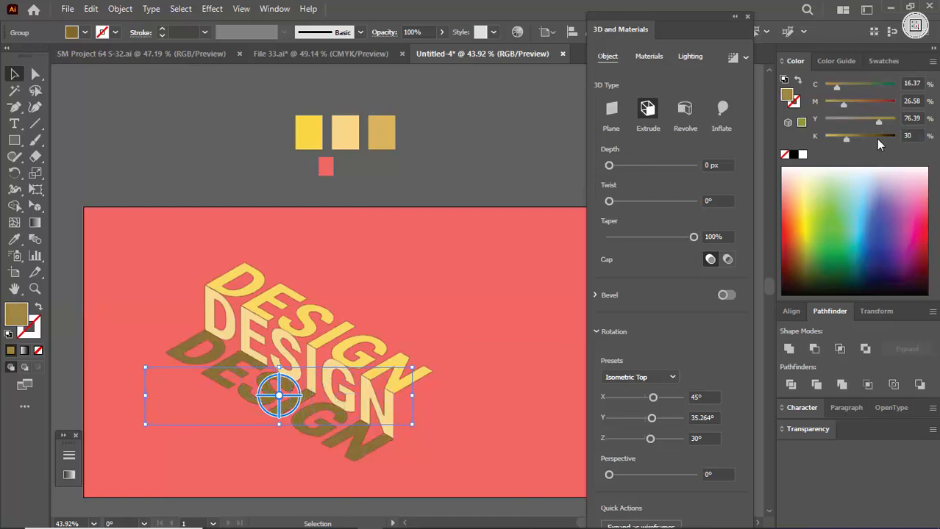
key("Return")
type("20")
key("Return")
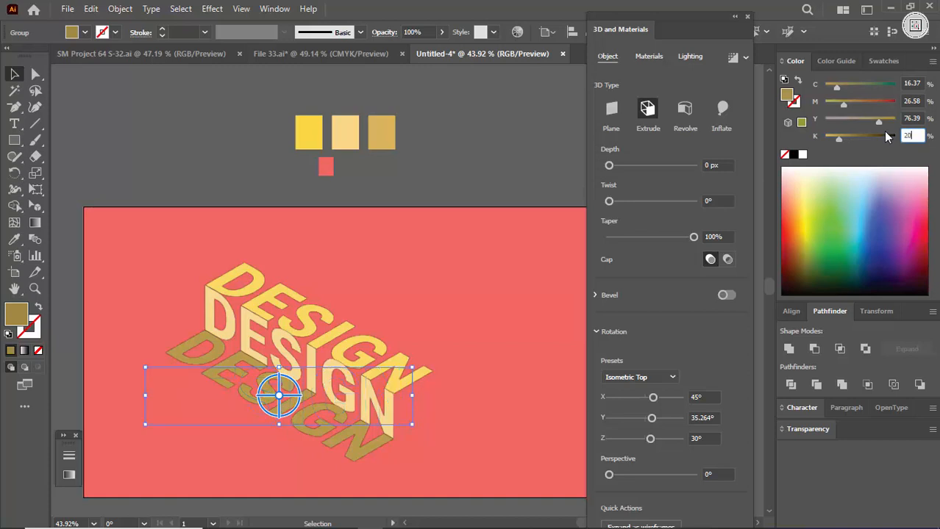
left_click(507, 178)
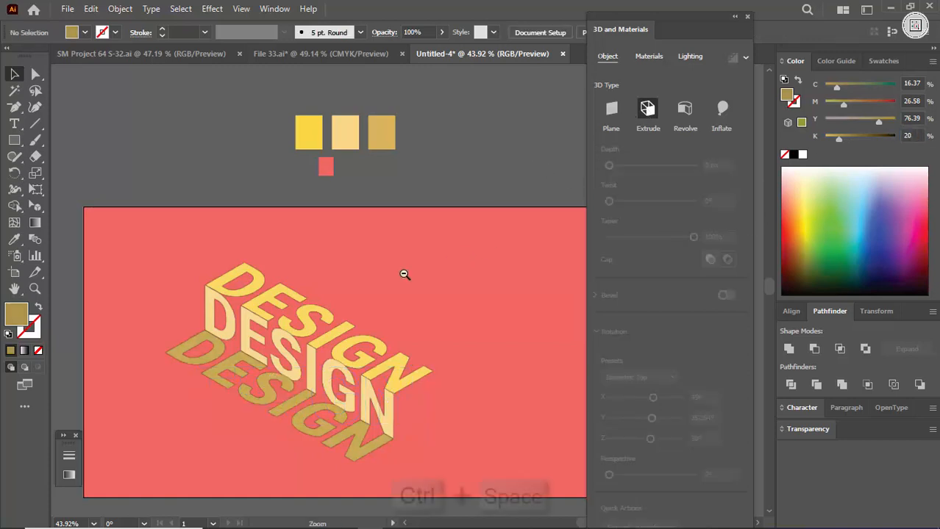
Look at the lettering up close, check the File 33.ai document and return to the untitled drawing.
left_click_drag(404, 275, 309, 290)
left_click_drag(363, 346, 404, 353)
left_click_drag(399, 318, 440, 410)
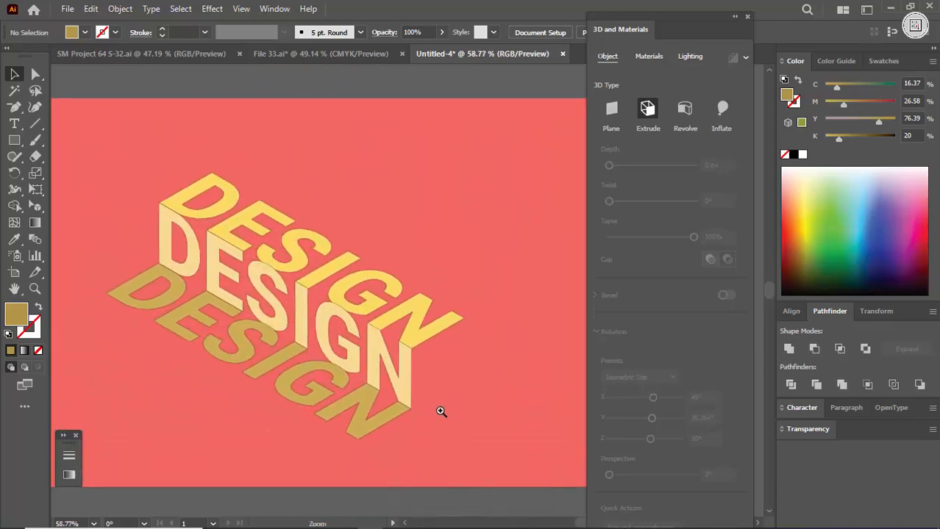
left_click(336, 58)
left_click(432, 56)
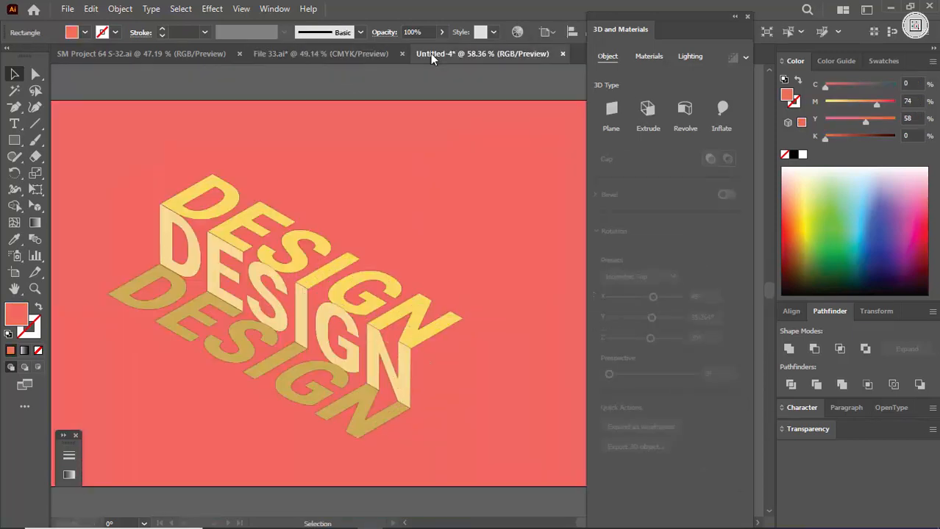
Refill the lower lettering with the tan swatch colour and set its opacity to 50%.
left_click(300, 409)
left_click_drag(495, 229, 427, 291)
left_click(394, 119)
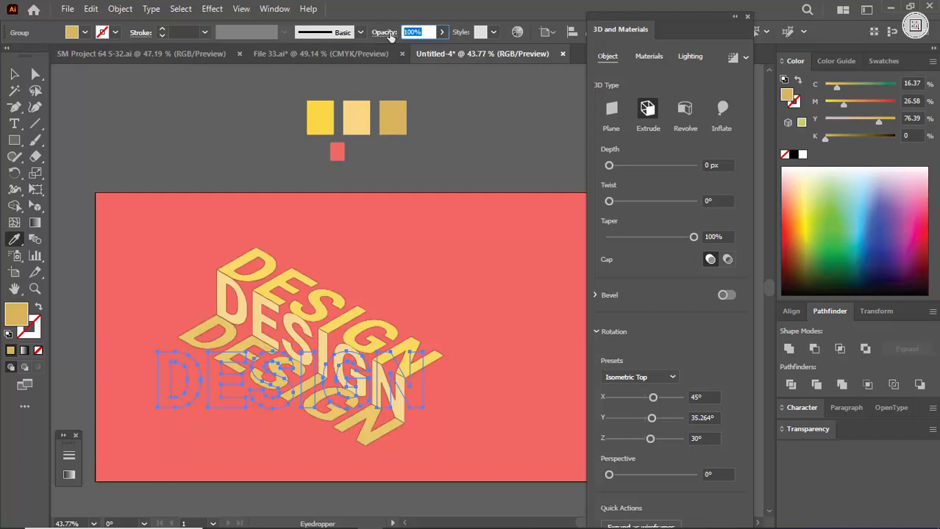
type("50")
key("Return")
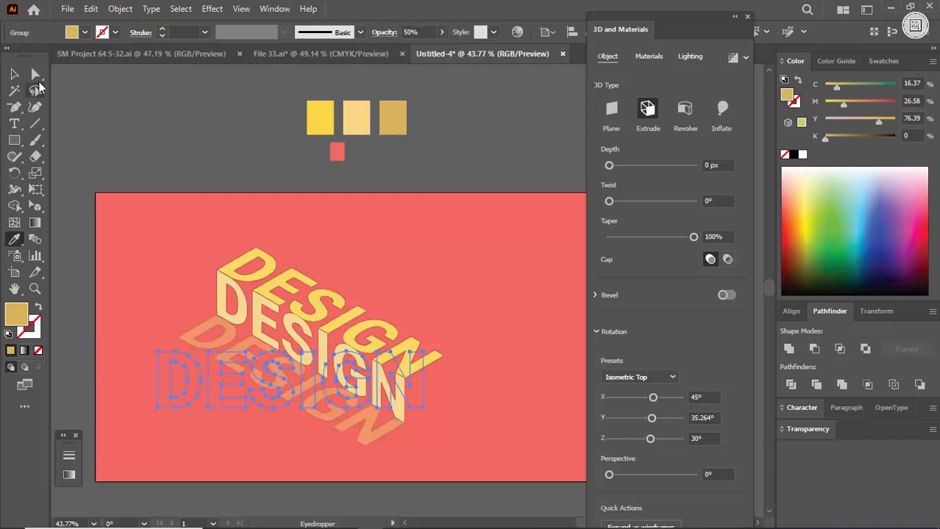
key("v")
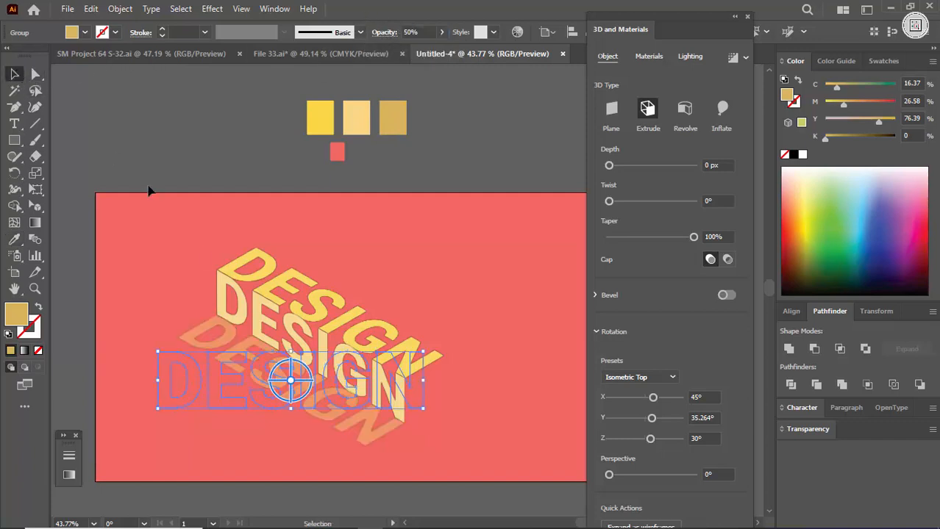
left_click(447, 271)
Draw a straight diagonal line along the fold between the yellow and pale yellow lettering, and adjust its endpoints to follow the fold.
left_click_drag(378, 305, 465, 345)
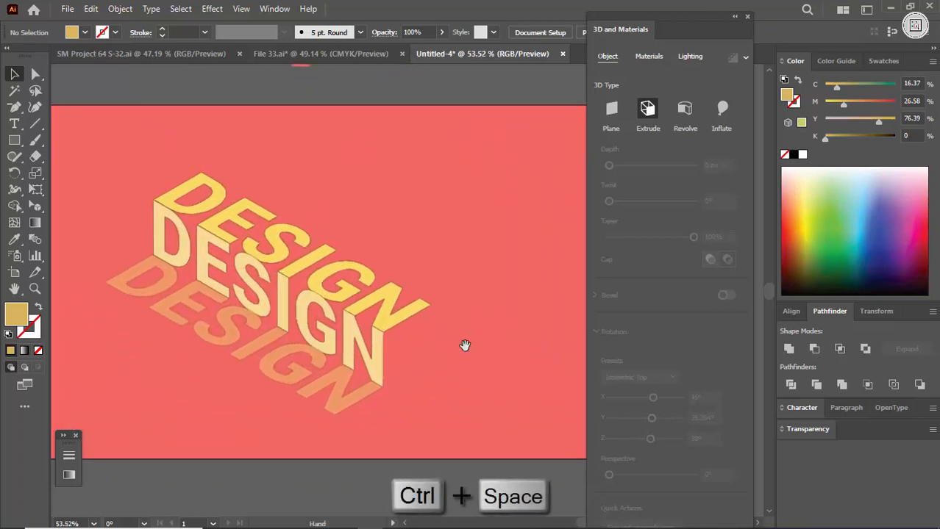
left_click_drag(117, 171, 441, 366)
left_click(35, 75)
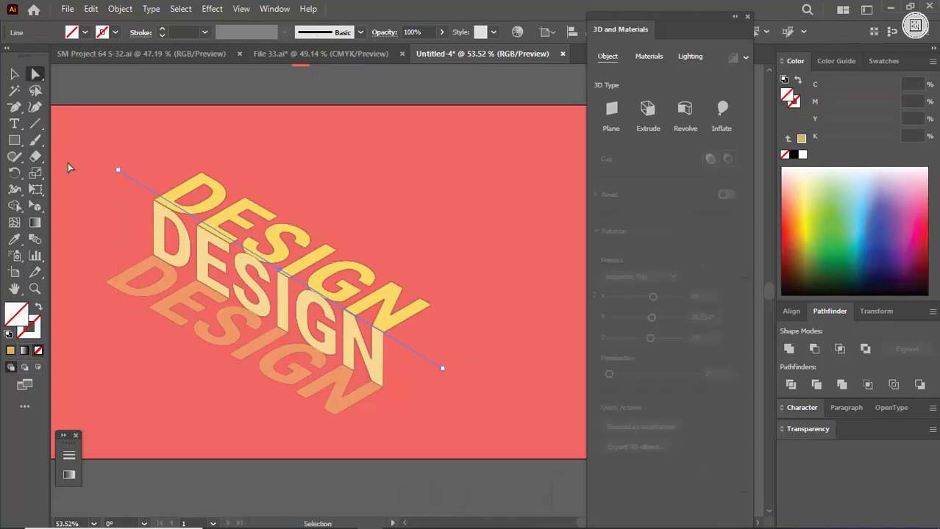
left_click_drag(80, 164, 224, 218)
left_click_drag(184, 183, 170, 194)
left_click_drag(388, 209, 279, 213, "ctrl")
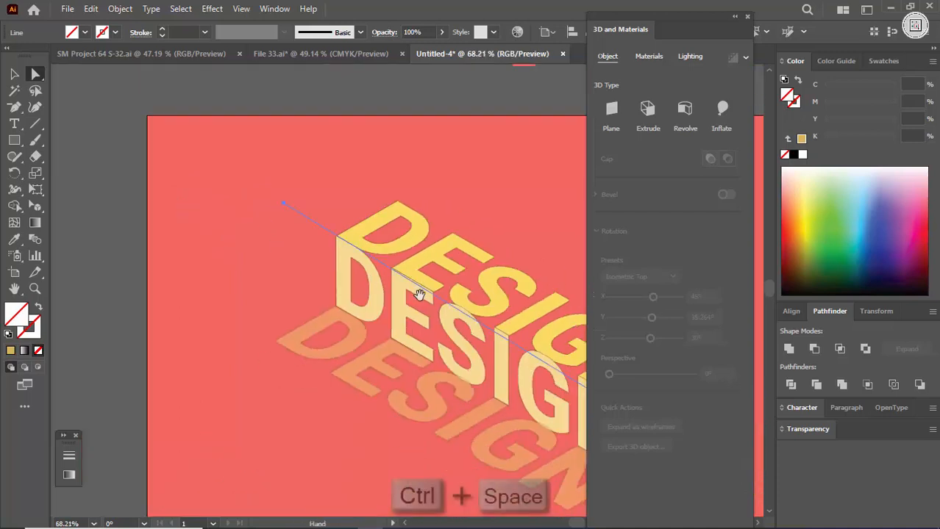
left_click_drag(419, 294, 179, 217)
left_click(457, 384)
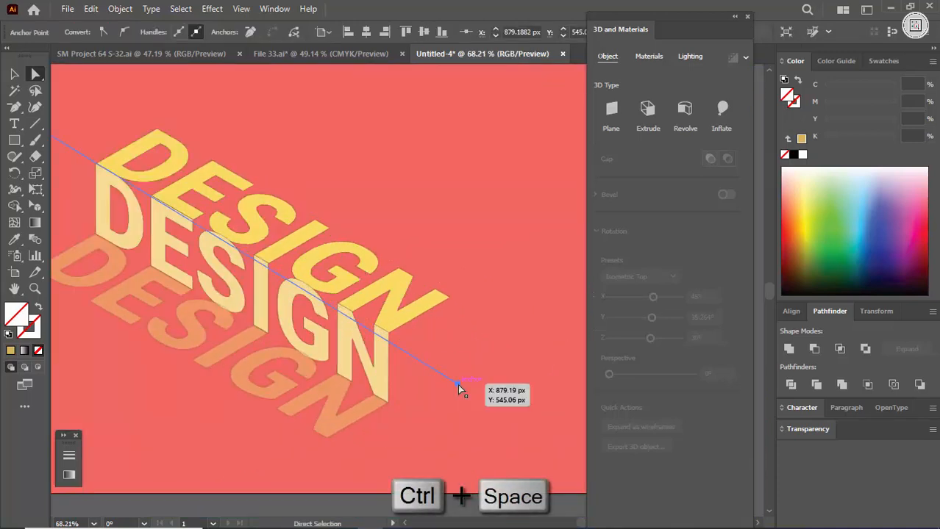
left_click(466, 383)
left_click_drag(457, 384, 463, 375)
key("v")
left_click(522, 355)
Give the diagonal fold line a white stroke with a weight of 6 pt.
key("ctrl+space")
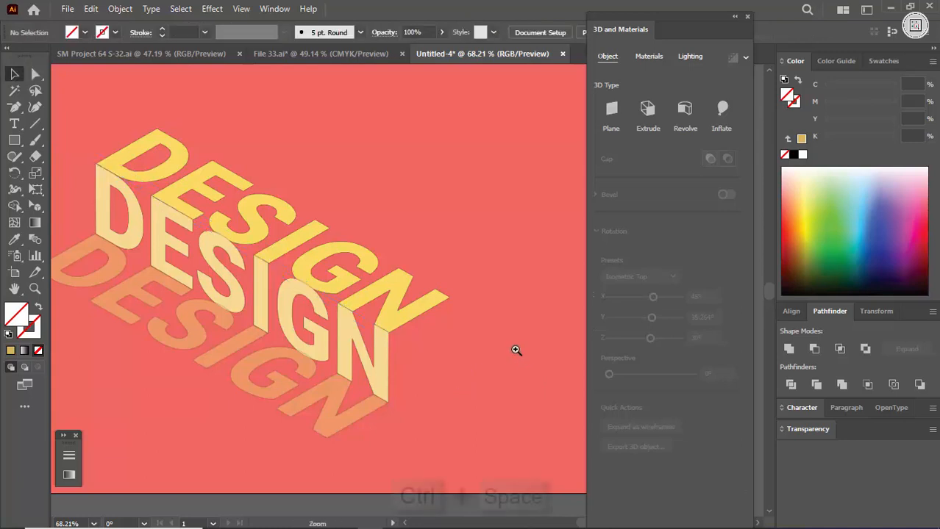
left_click_drag(516, 351, 426, 323)
left_click_drag(248, 195, 191, 238)
key("ctrl+space")
left_click_drag(273, 248, 403, 273)
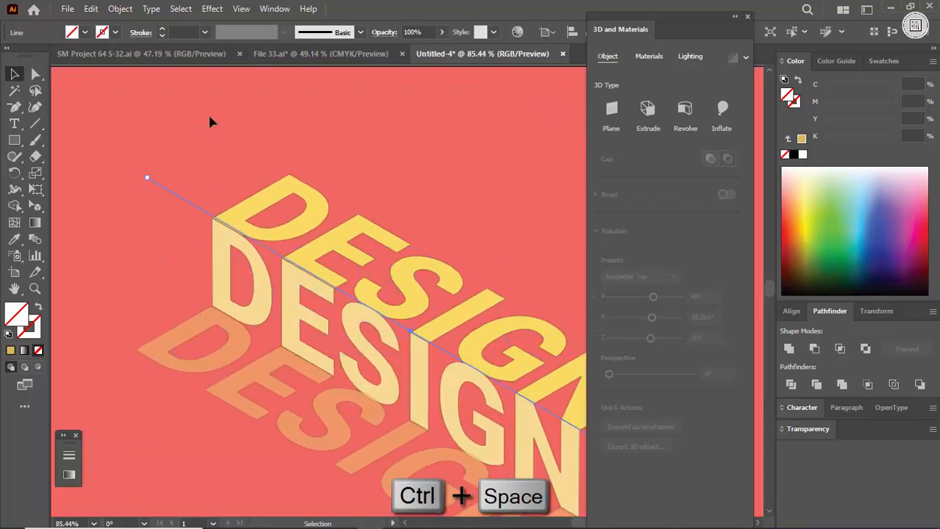
left_click(177, 33)
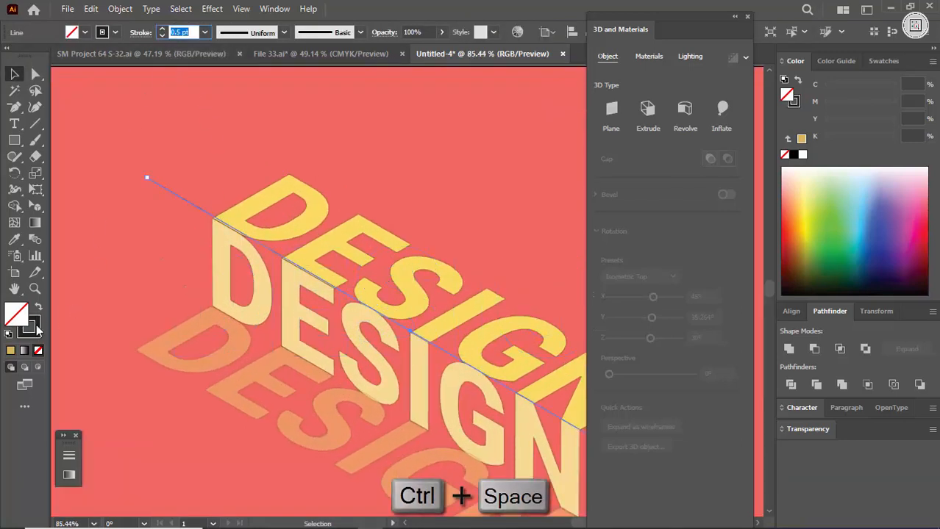
left_click(800, 156)
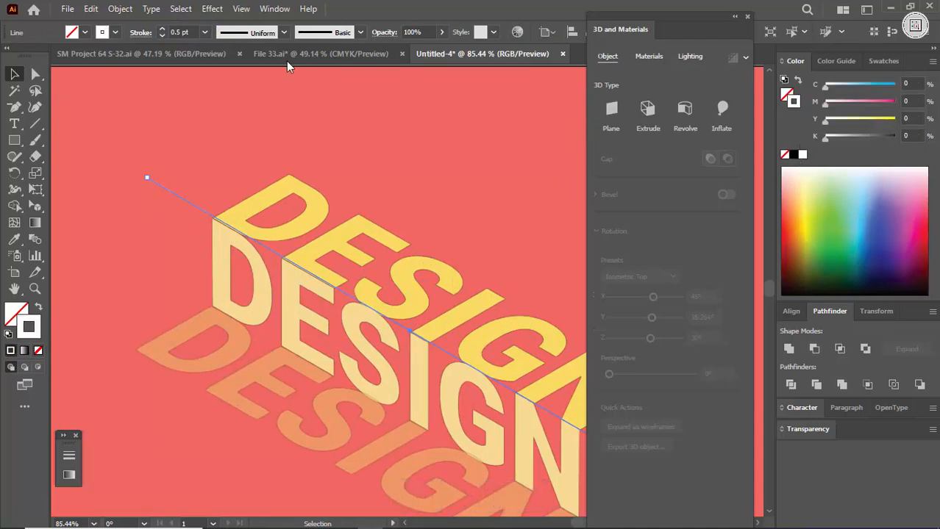
type("6")
key("Return")
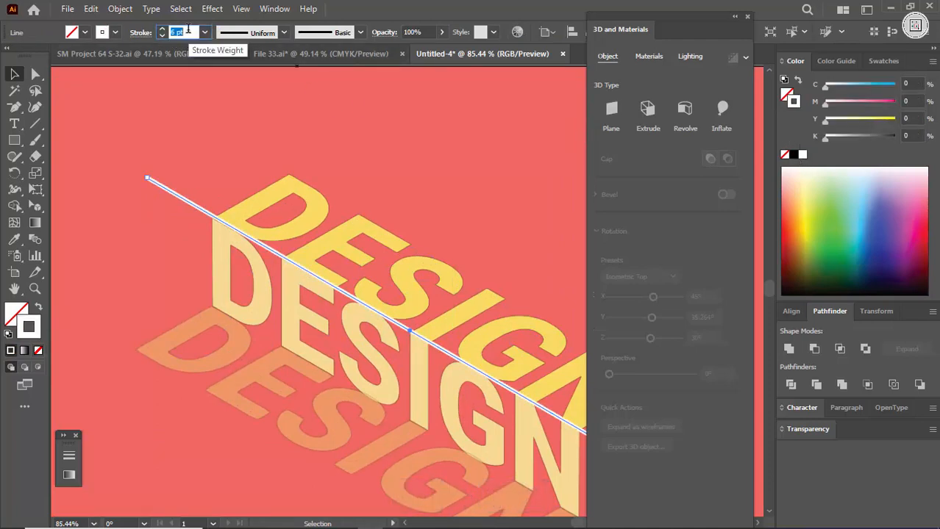
left_click(163, 141)
left_click_drag(176, 183, 259, 300)
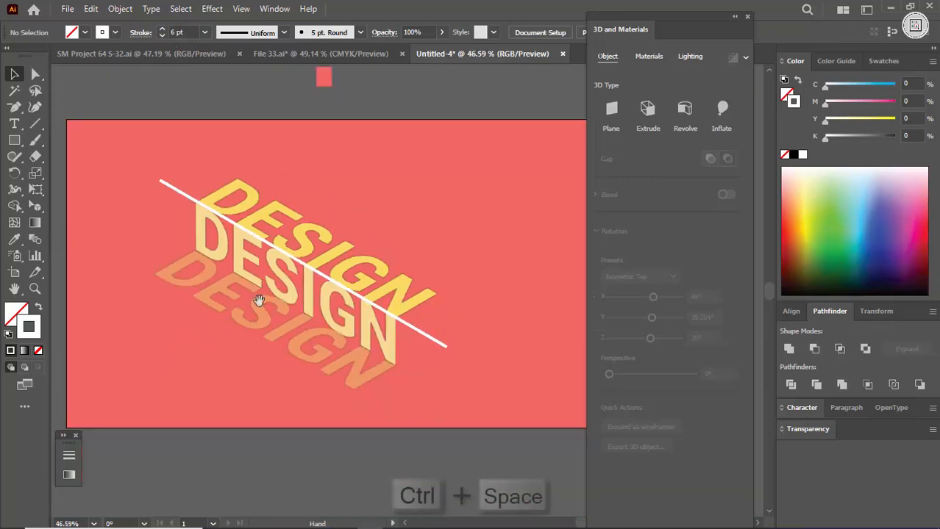
Turn the white fold line into a dashed line with 12 pt dashes.
left_click(442, 344)
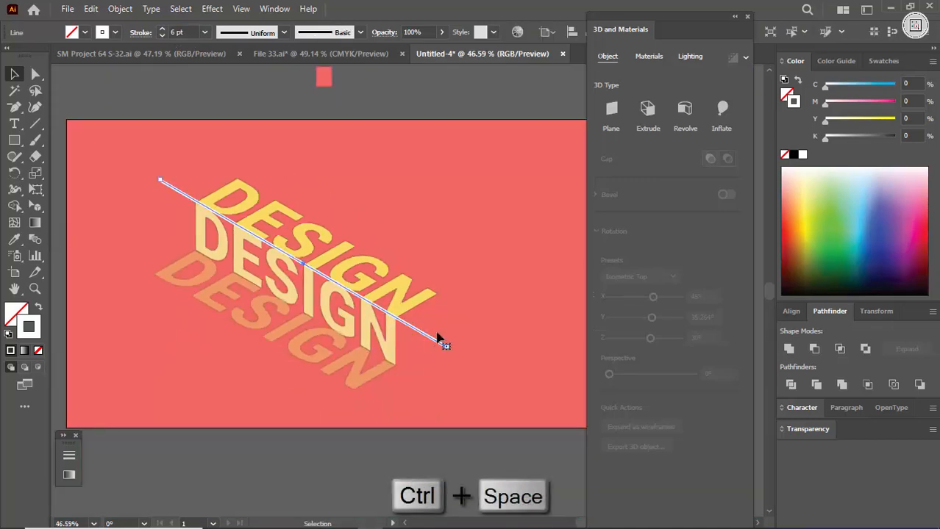
left_click(139, 33)
left_click(9, 127)
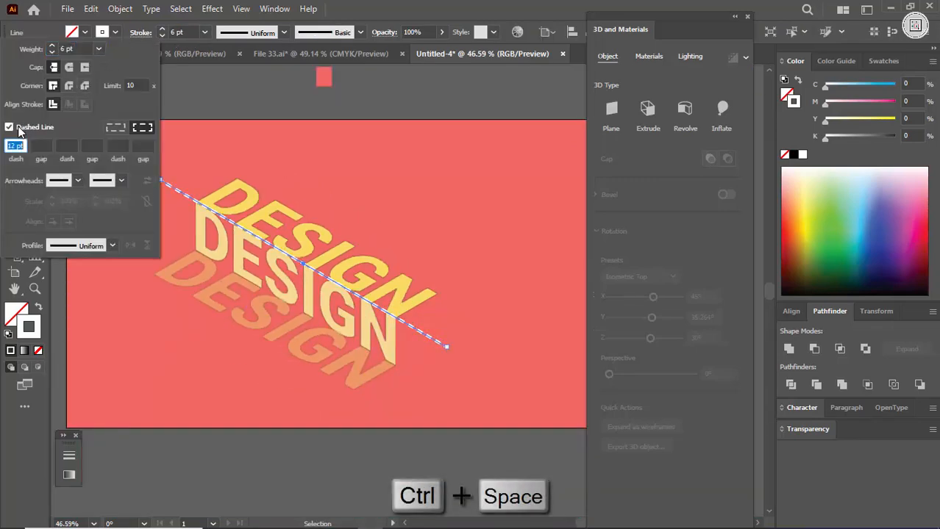
left_click(267, 146)
left_click(242, 245)
left_click_drag(242, 245, 198, 221)
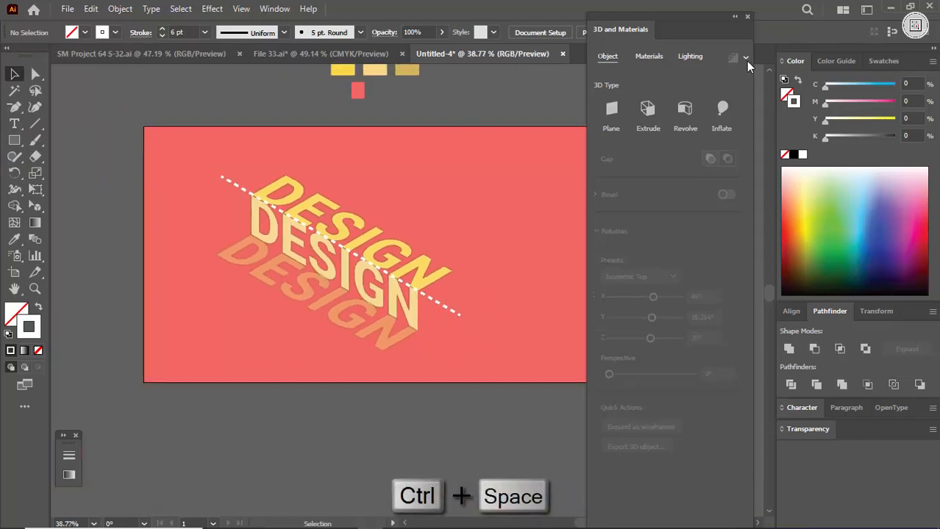
Close the 3D and Materials settings and display the artwork in full-screen mode.
left_click(747, 16)
left_click_drag(477, 197, 517, 227)
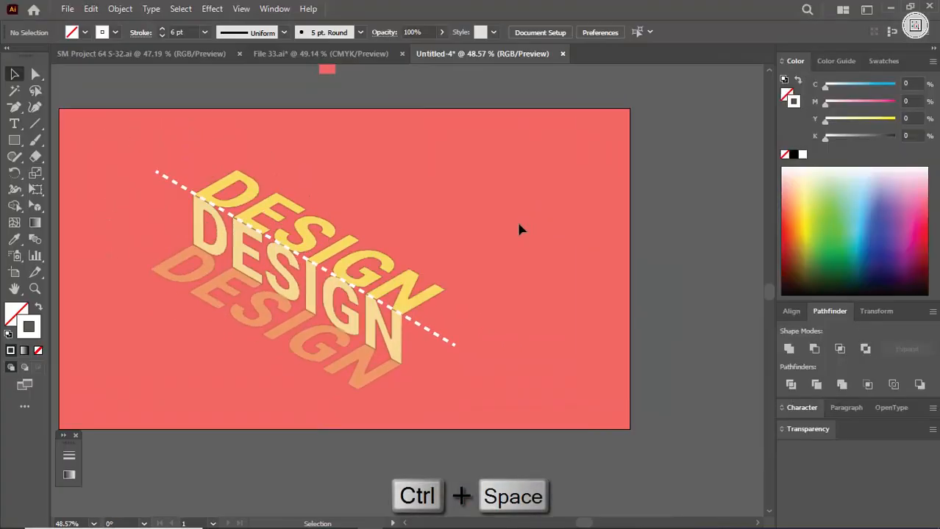
key("f")
key("f")
Examine the finished folded lettering and dashed line across the artboard at close range.
left_click_drag(369, 206, 518, 210)
left_click_drag(376, 229, 510, 285)
left_click_drag(476, 120, 556, 155)
left_click_drag(180, 62, 434, 192)
left_click_drag(628, 267, 549, 193)
left_click_drag(665, 241, 579, 189)
left_click_drag(716, 280, 586, 187)
left_click_drag(687, 224, 428, 272)
left_click_drag(549, 172, 553, 227)
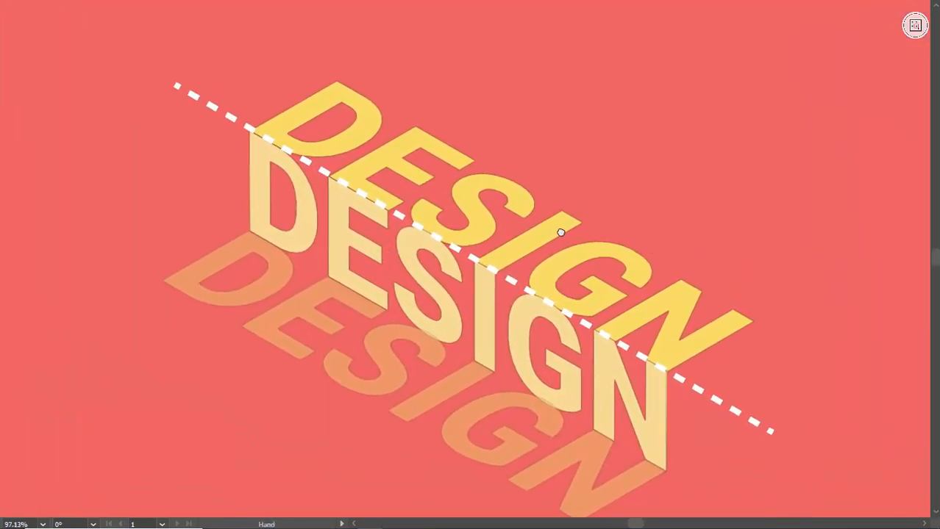
left_click_drag(589, 200, 585, 200)
mouse_move(602, 199)
left_mouse_down()
mouse_move(573, 189)
mouse_move(587, 172)
mouse_move(602, 176)
mouse_move(609, 197)
left_mouse_up()
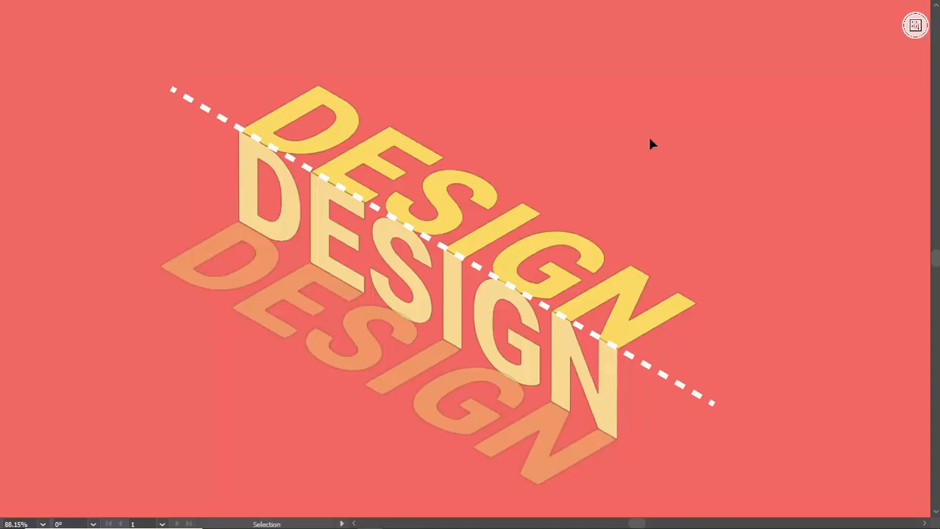